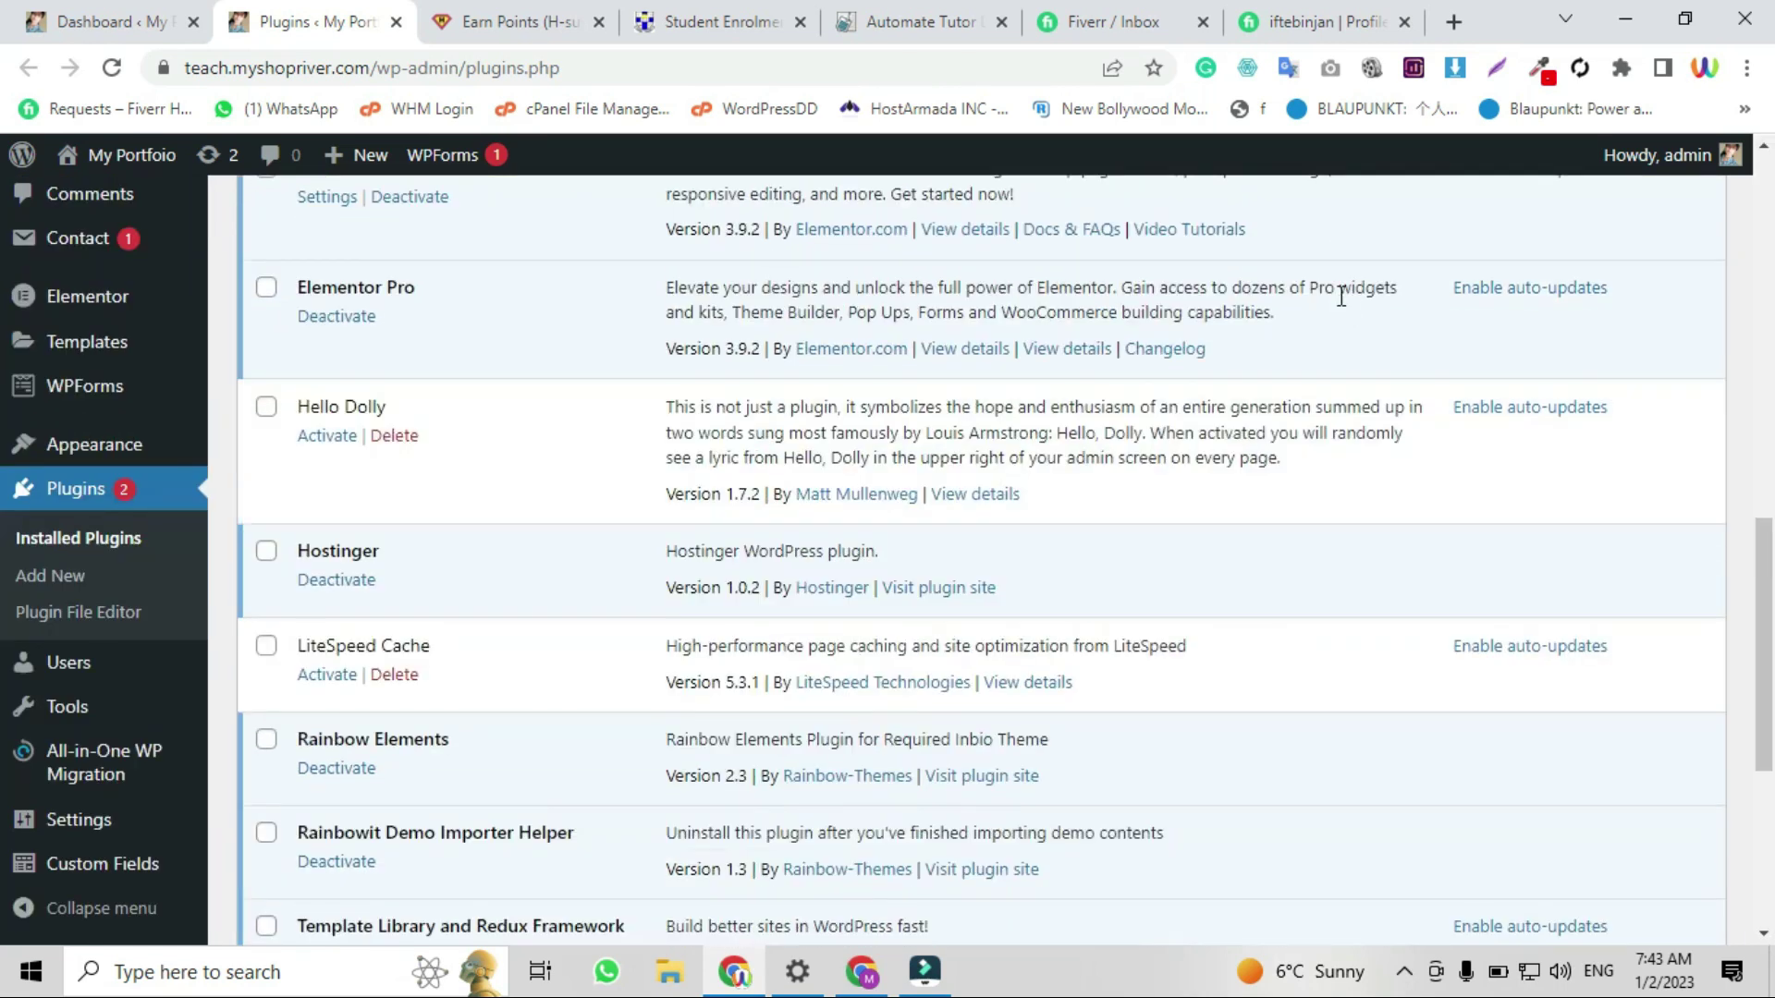
scroll(1339, 295, "down", 2)
scroll(1338, 295, "down", 1)
scroll(1338, 296, "up", 8)
scroll(1338, 295, "up", 3)
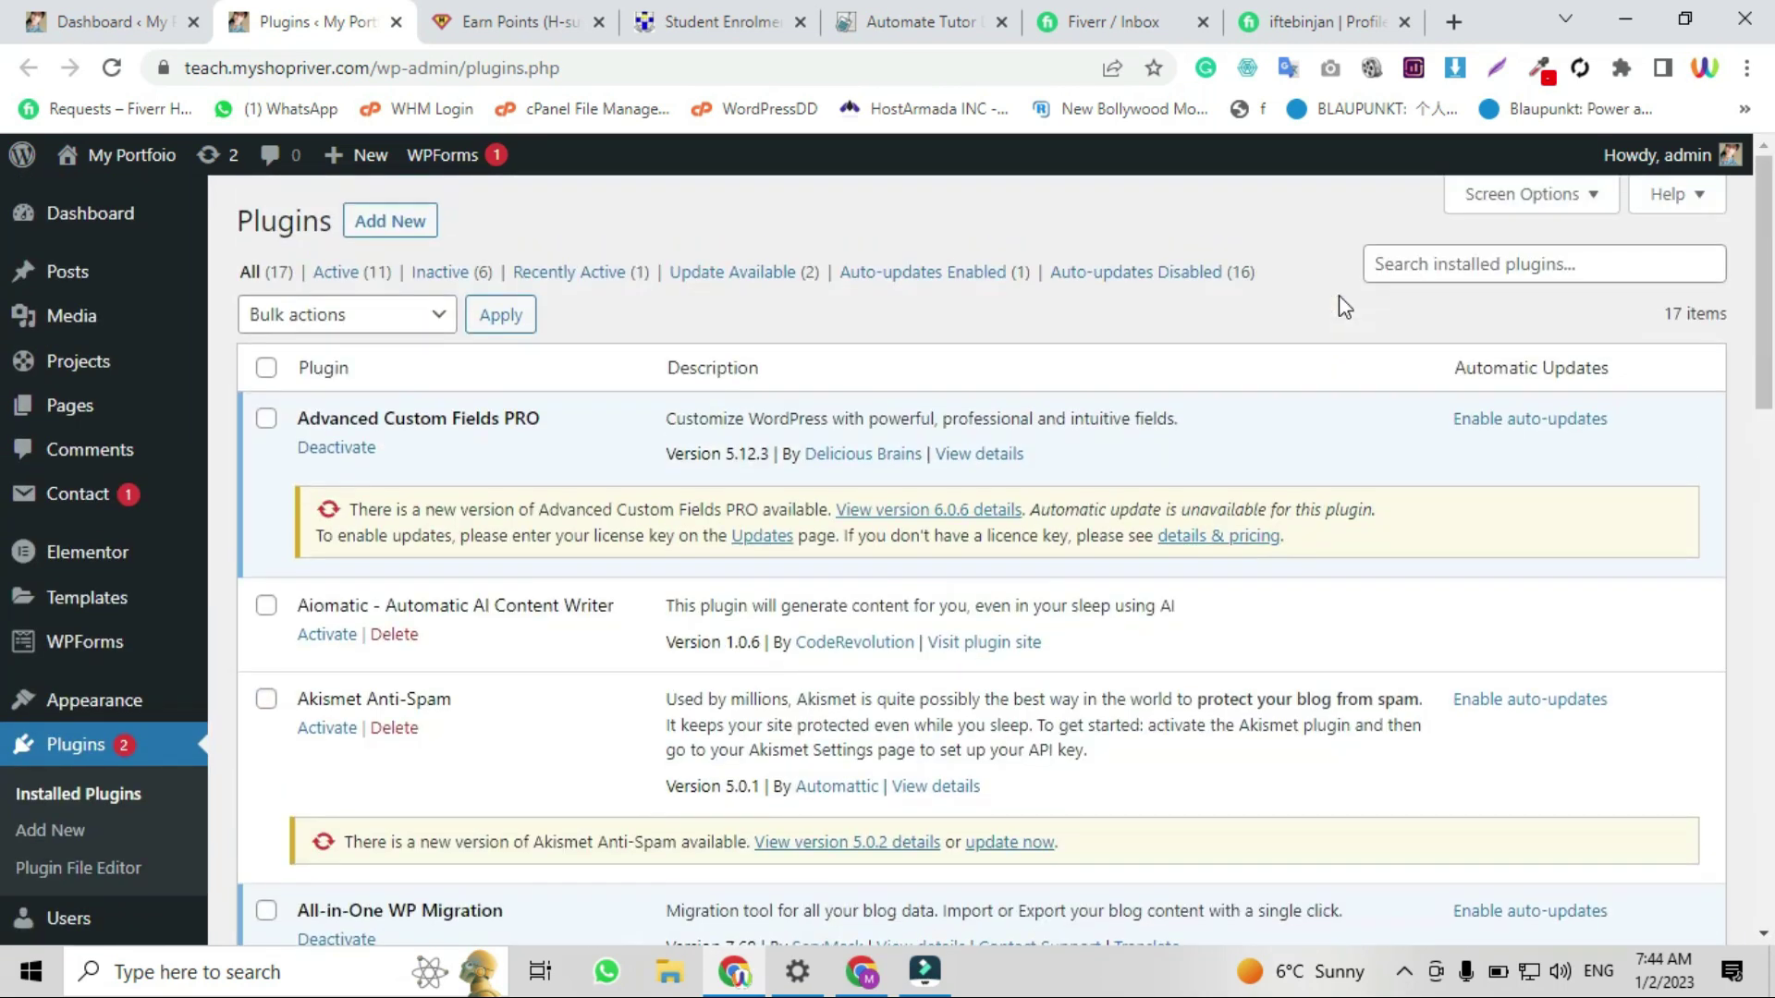
scroll(925, 462, "down", 3)
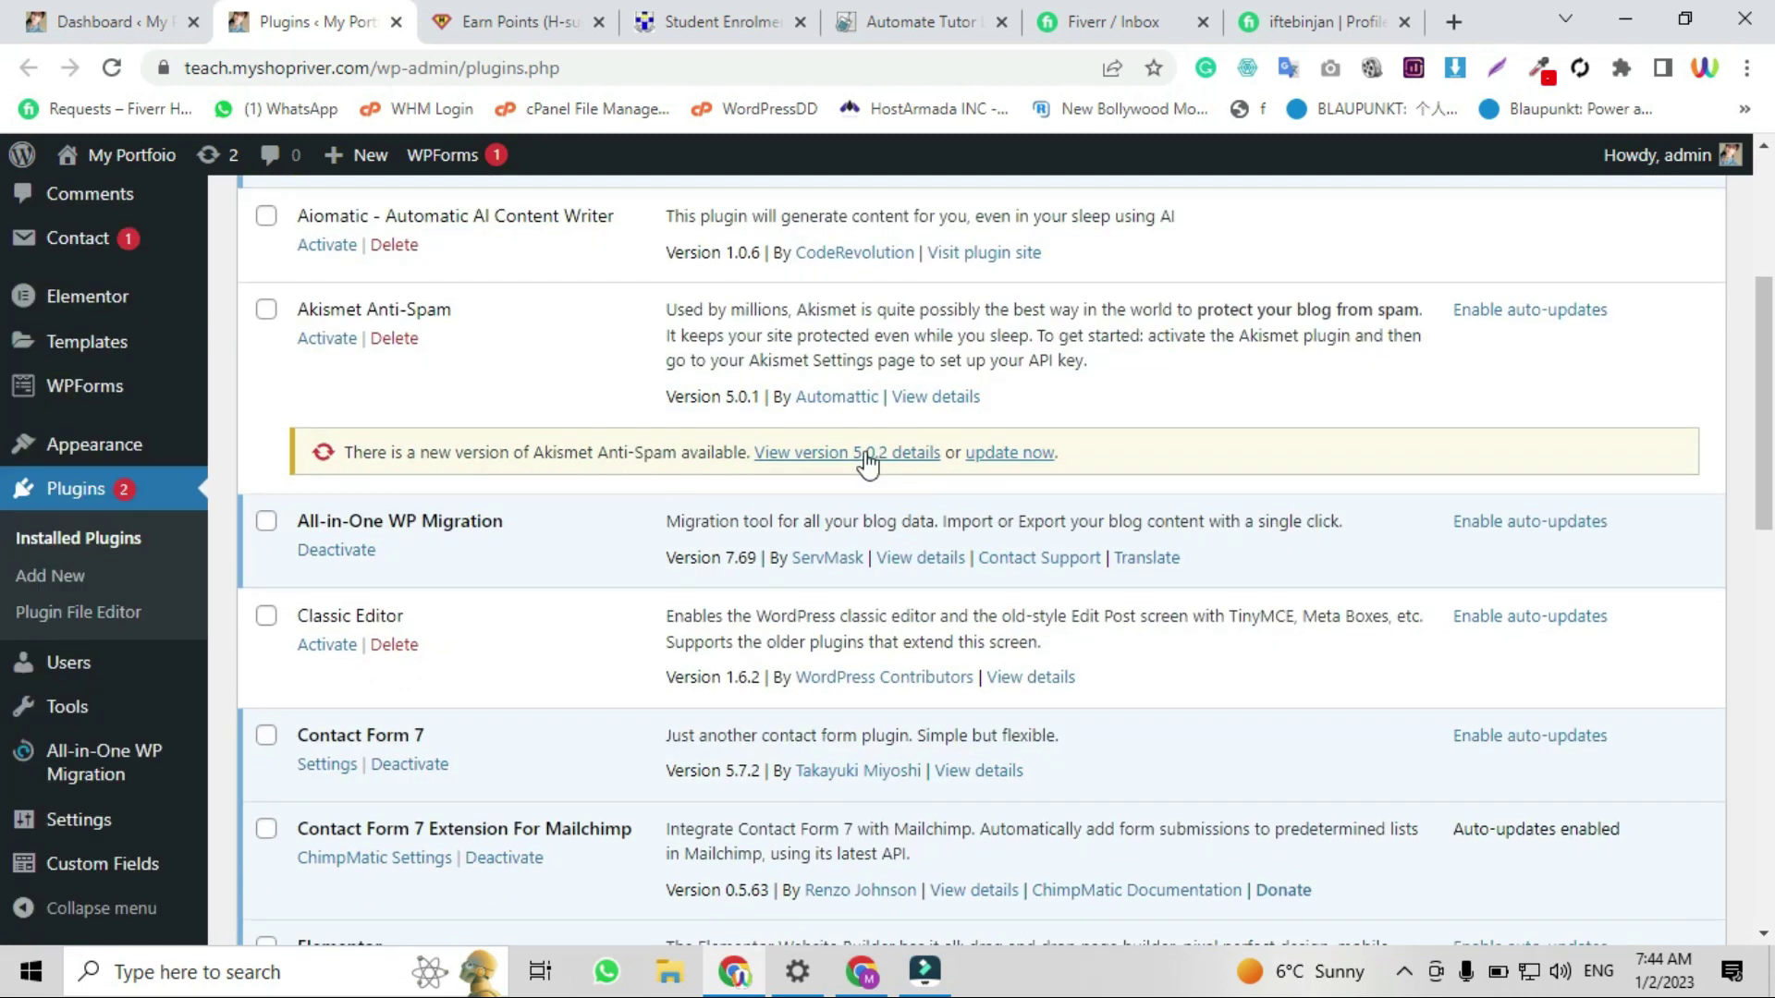
scroll(925, 479, "up", 5)
scroll(249, 451, "down", 1)
scroll(251, 450, "down", 4)
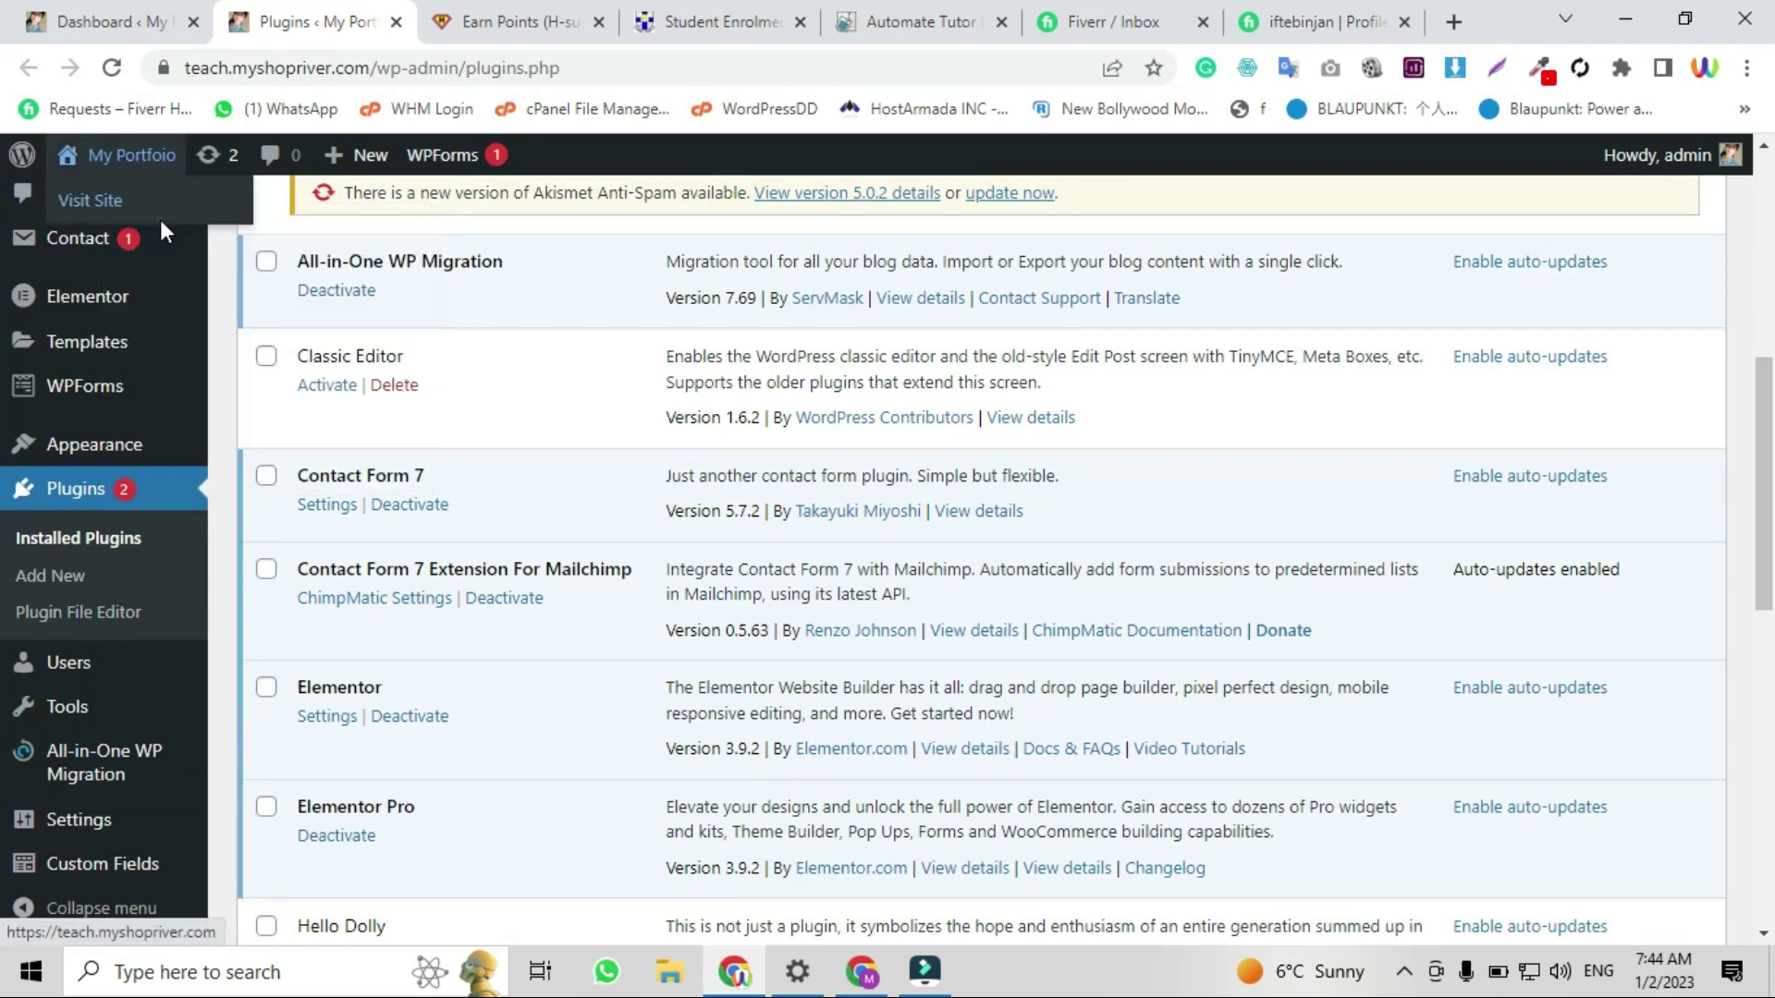
Open the live site in a new tab from the admin bar's Visit Site link.
left_click(91, 201, "ctrl")
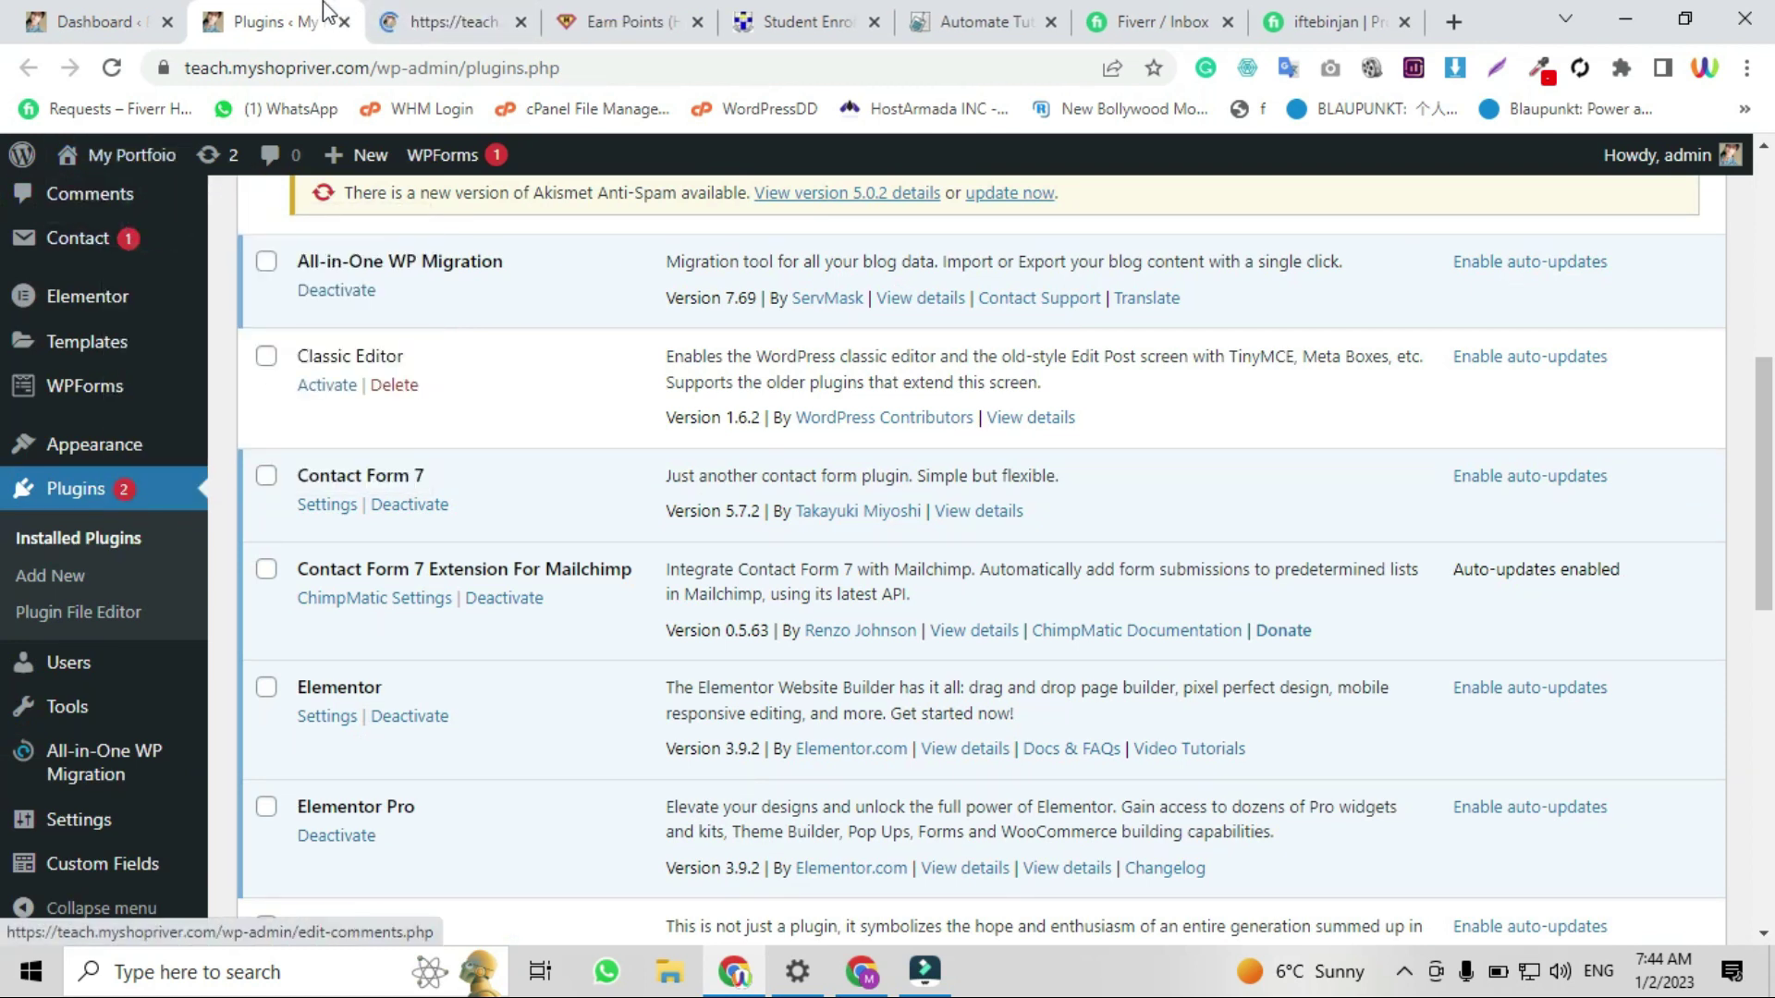
scroll(550, 428, "down", 4)
scroll(694, 485, "down", 4)
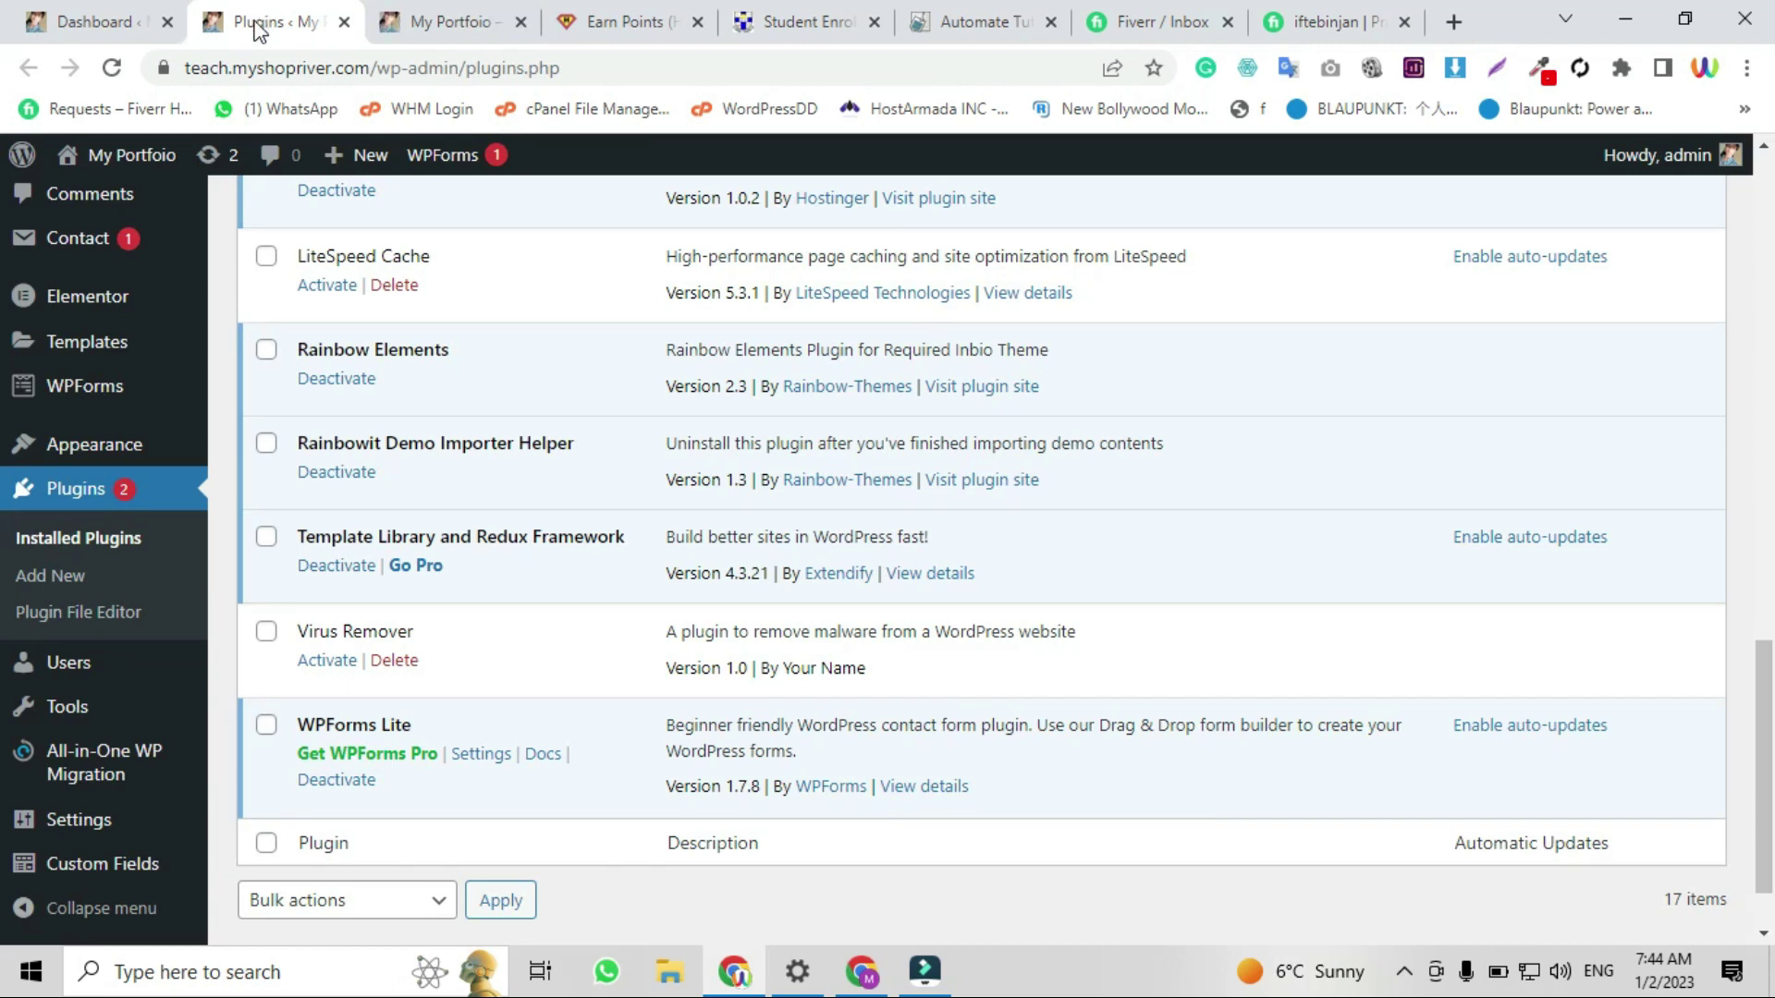
scroll(290, 261, "down", 2)
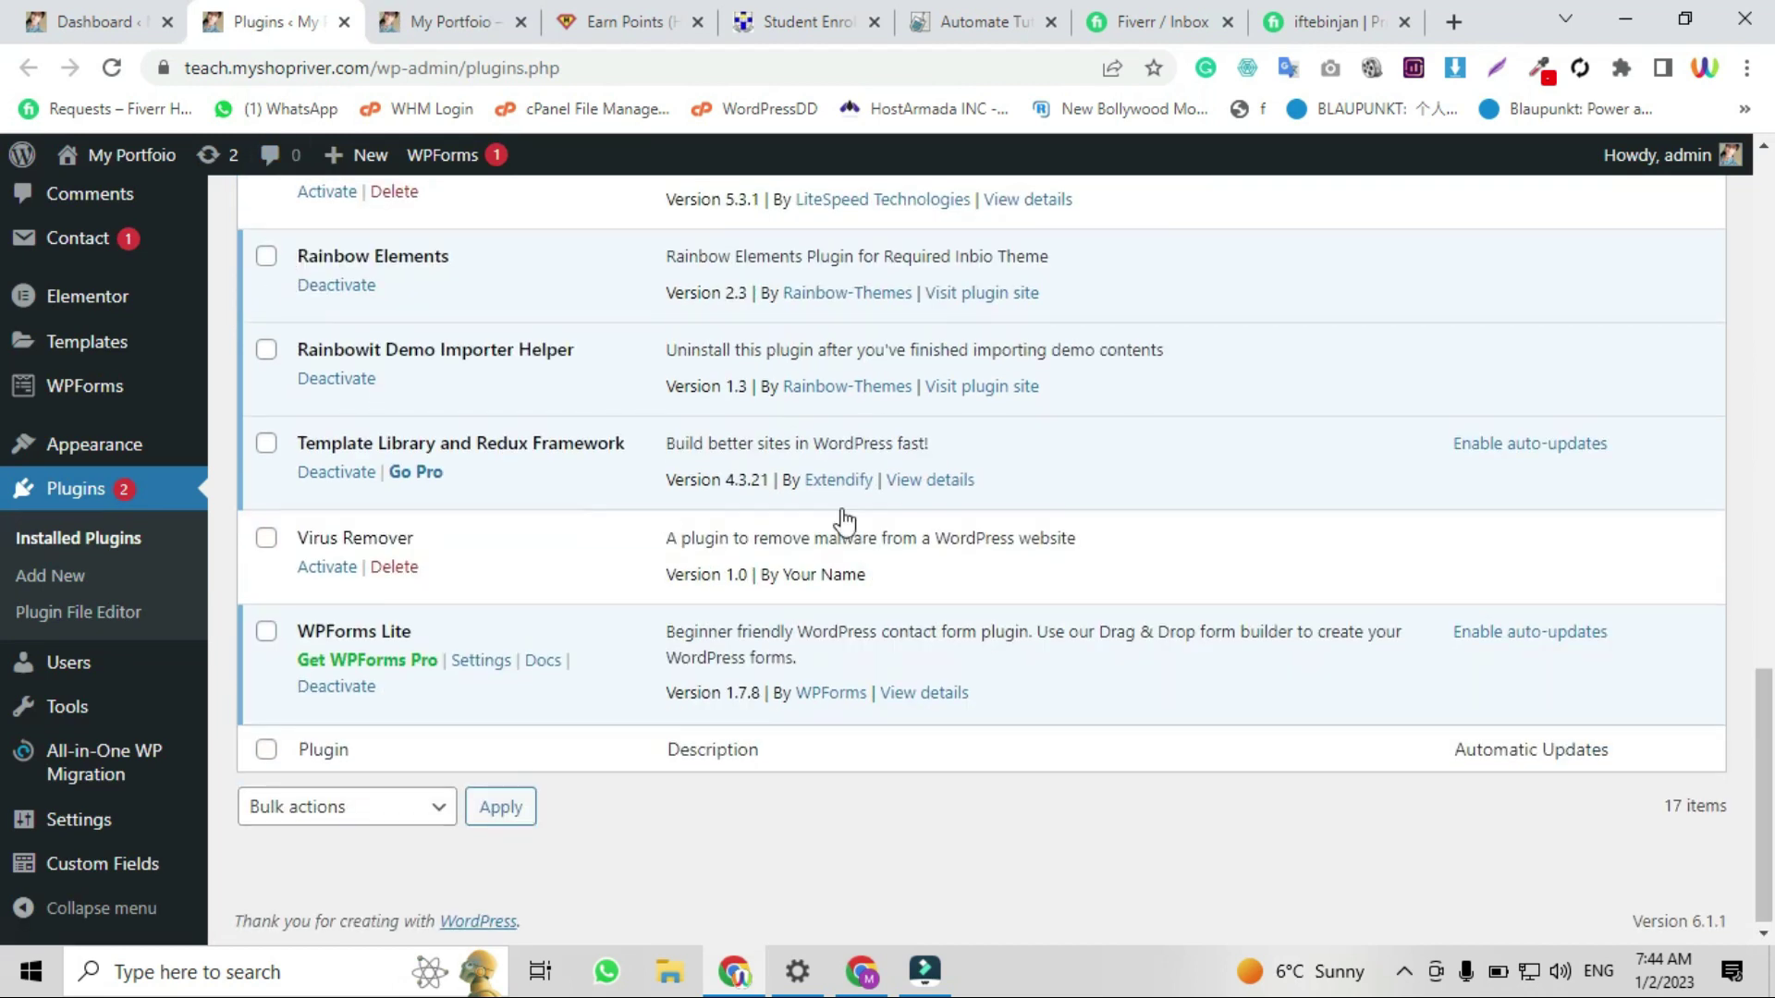
scroll(693, 485, "up", 5)
scroll(843, 522, "up", 4)
scroll(843, 457, "up", 4)
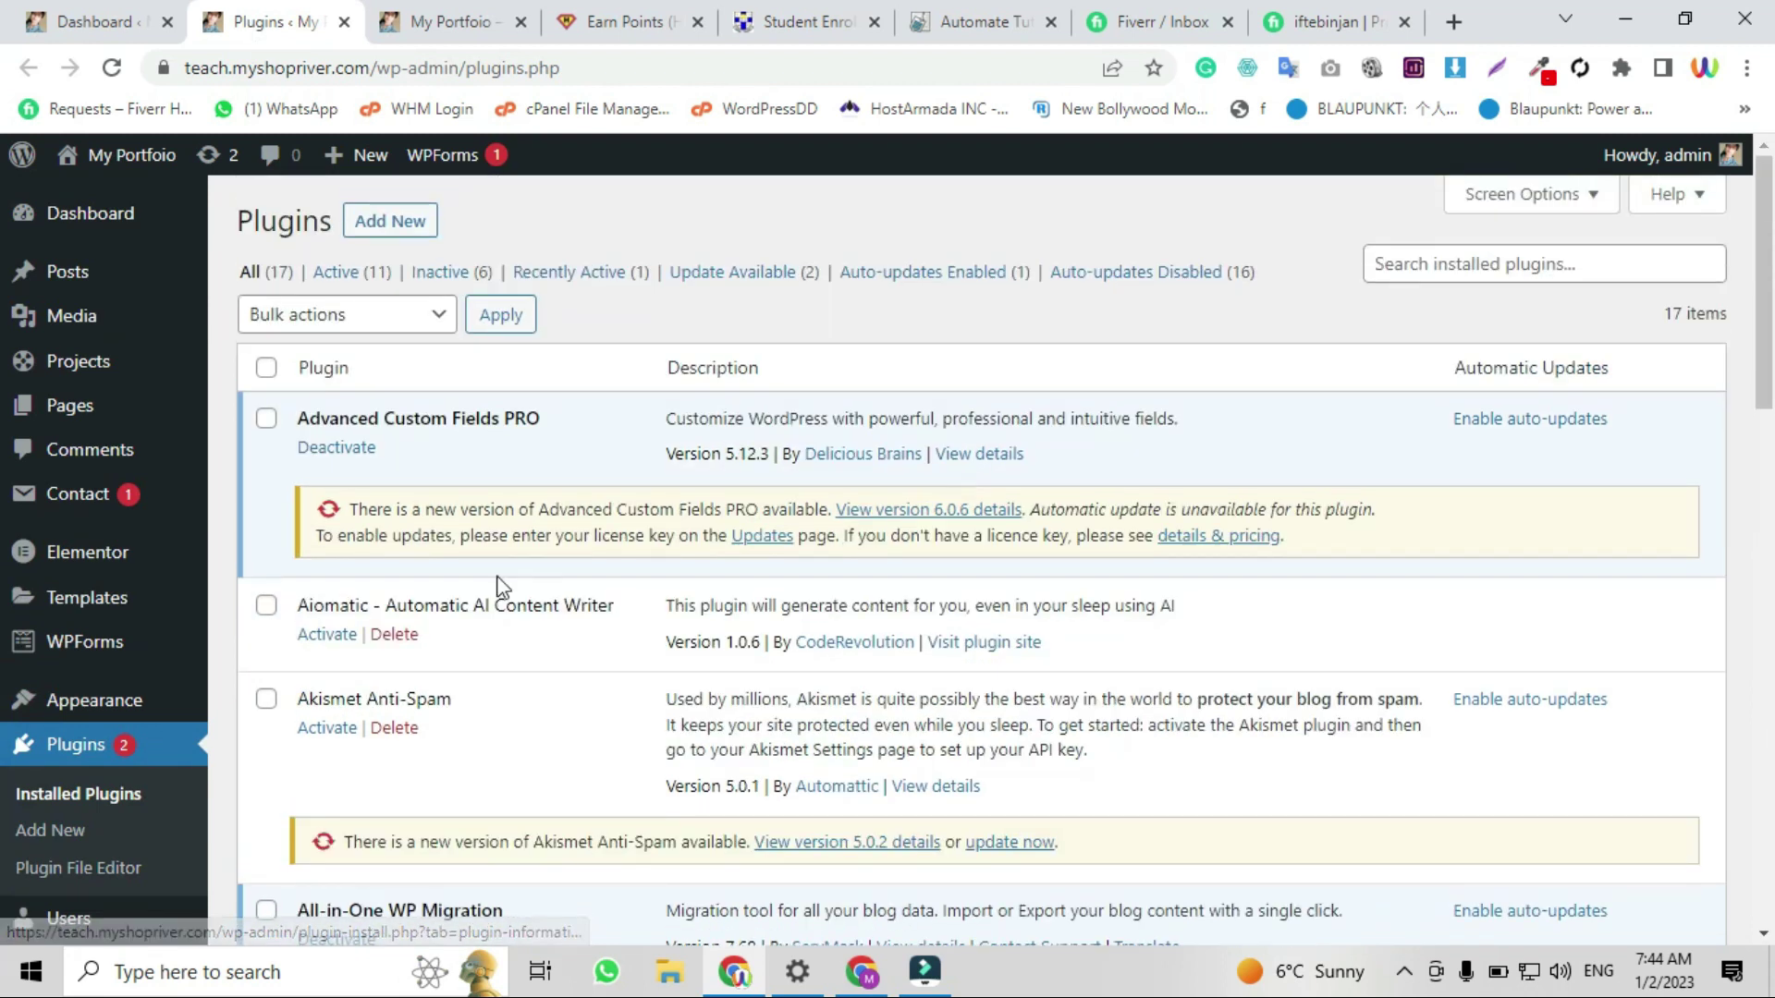
scroll(499, 572, "down", 3)
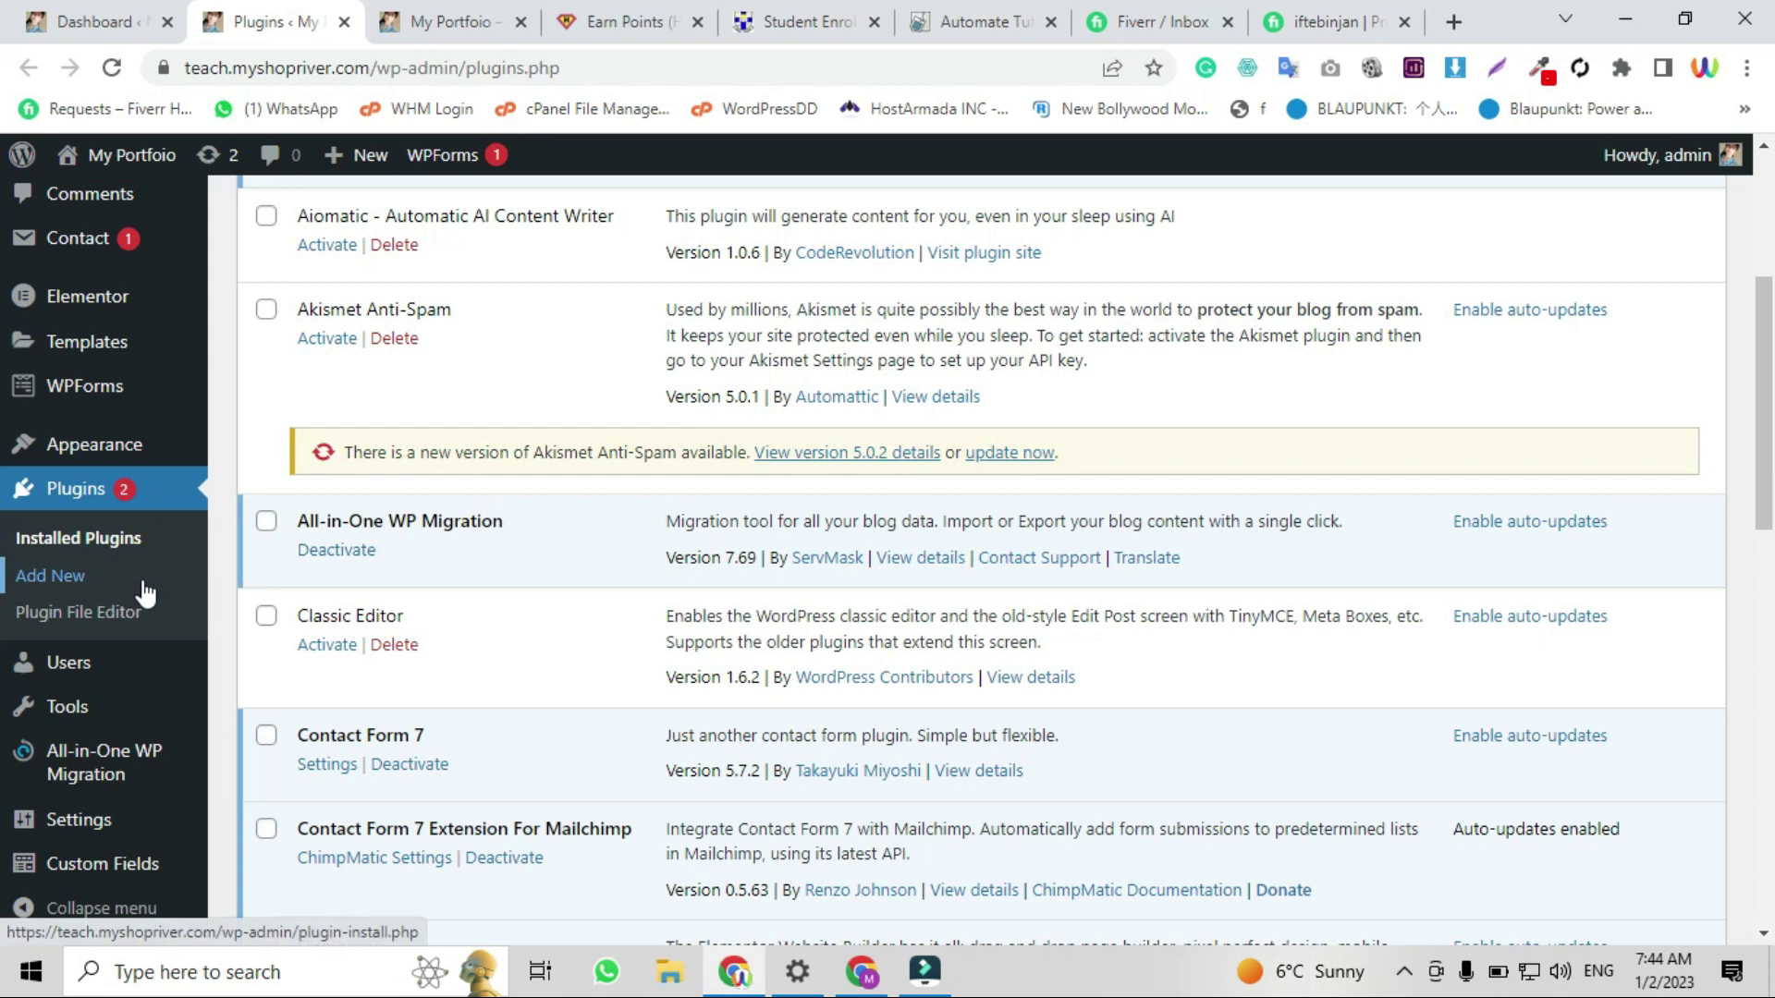
Search the plugin directory for 'Wp Reset' from Plugins > Add New.
left_click(51, 575)
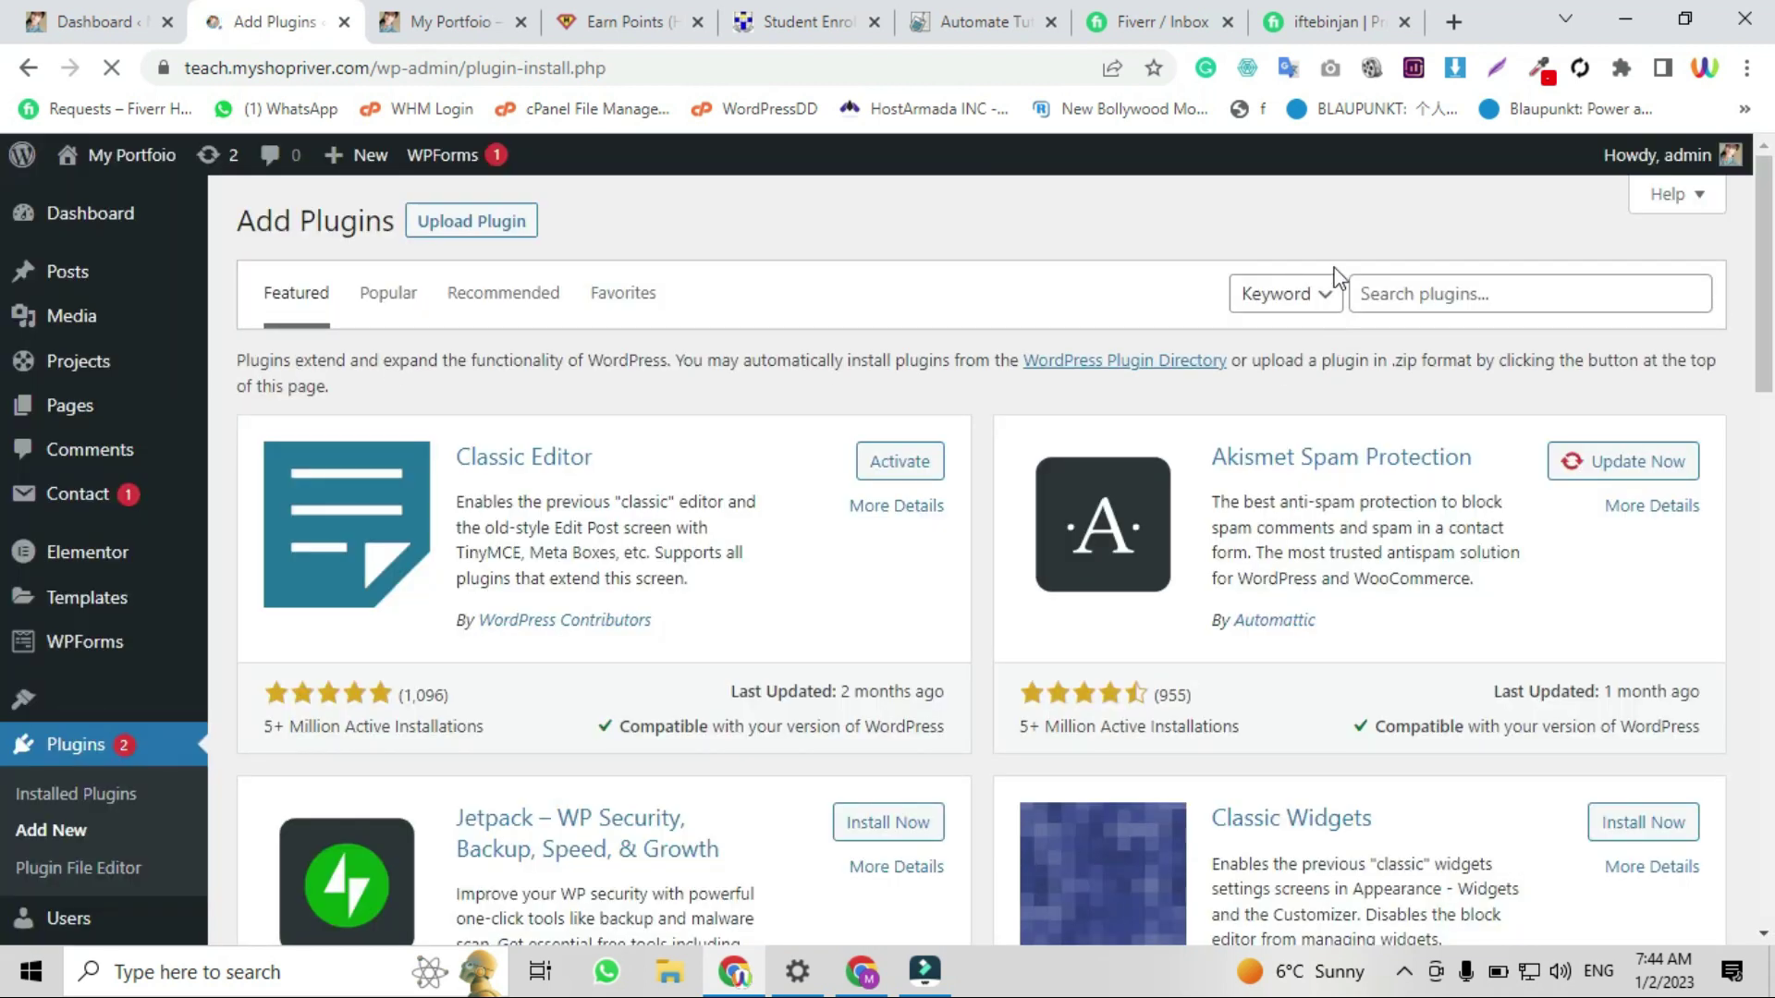
left_click(1422, 293)
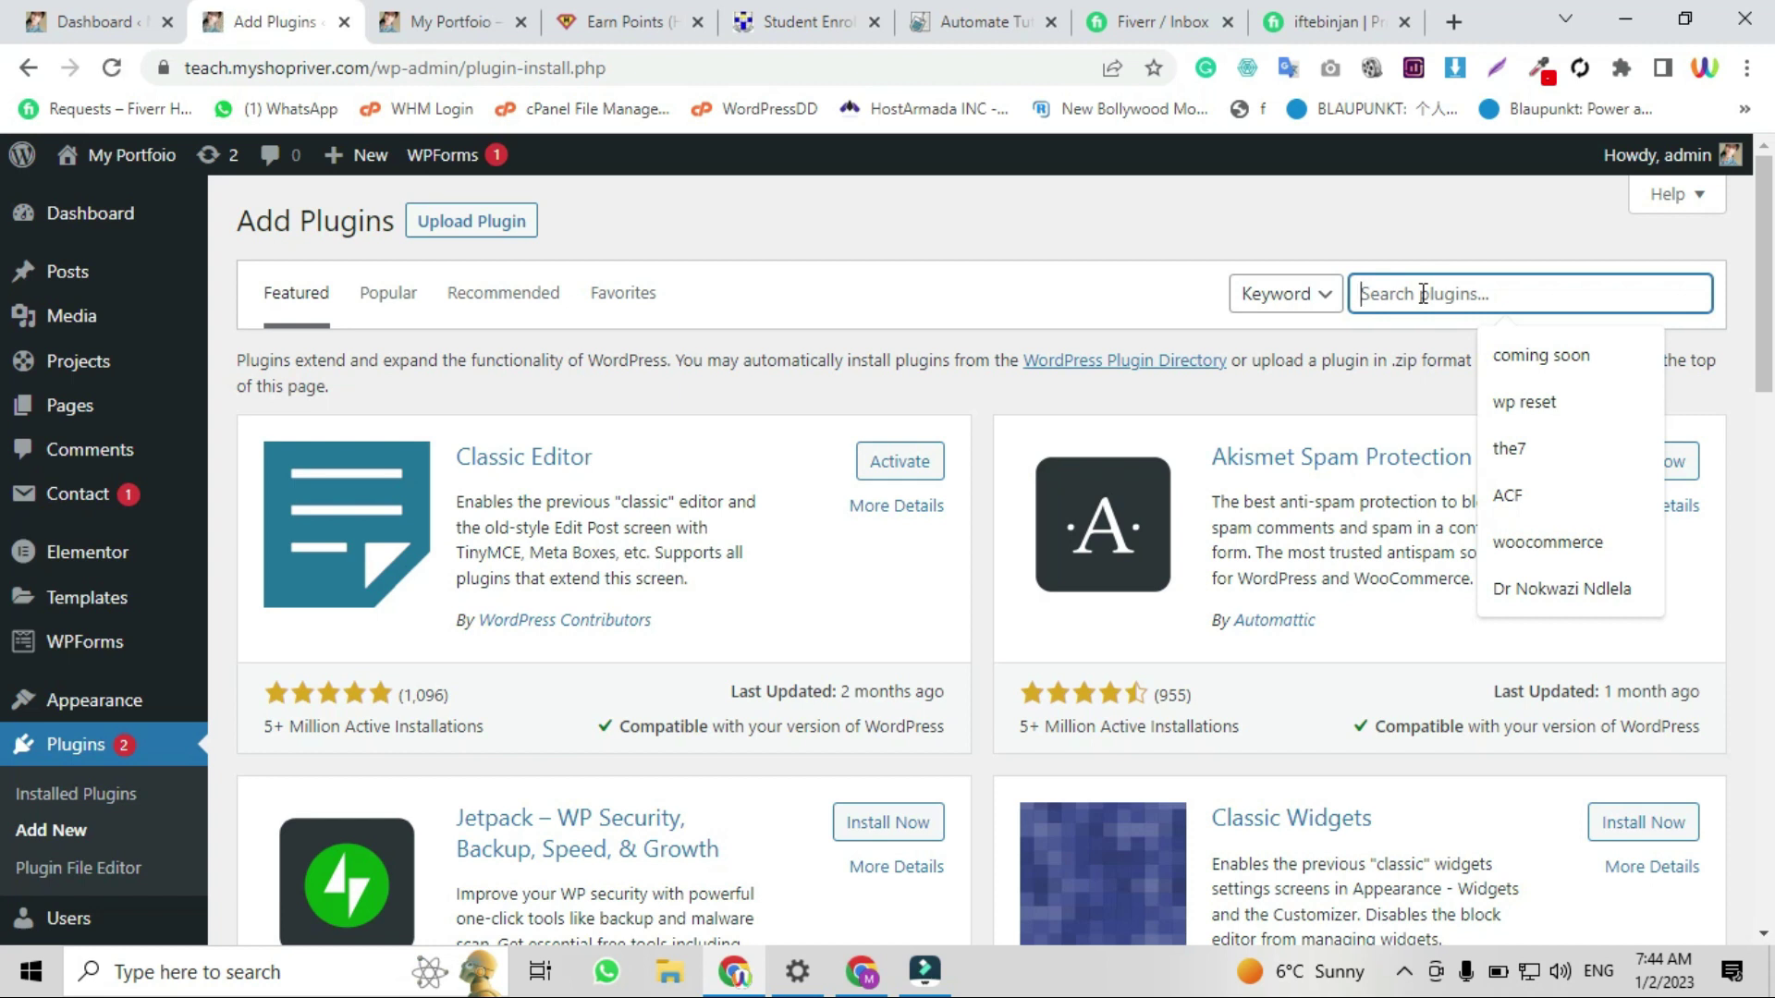
type("Wo")
key("BackSpace")
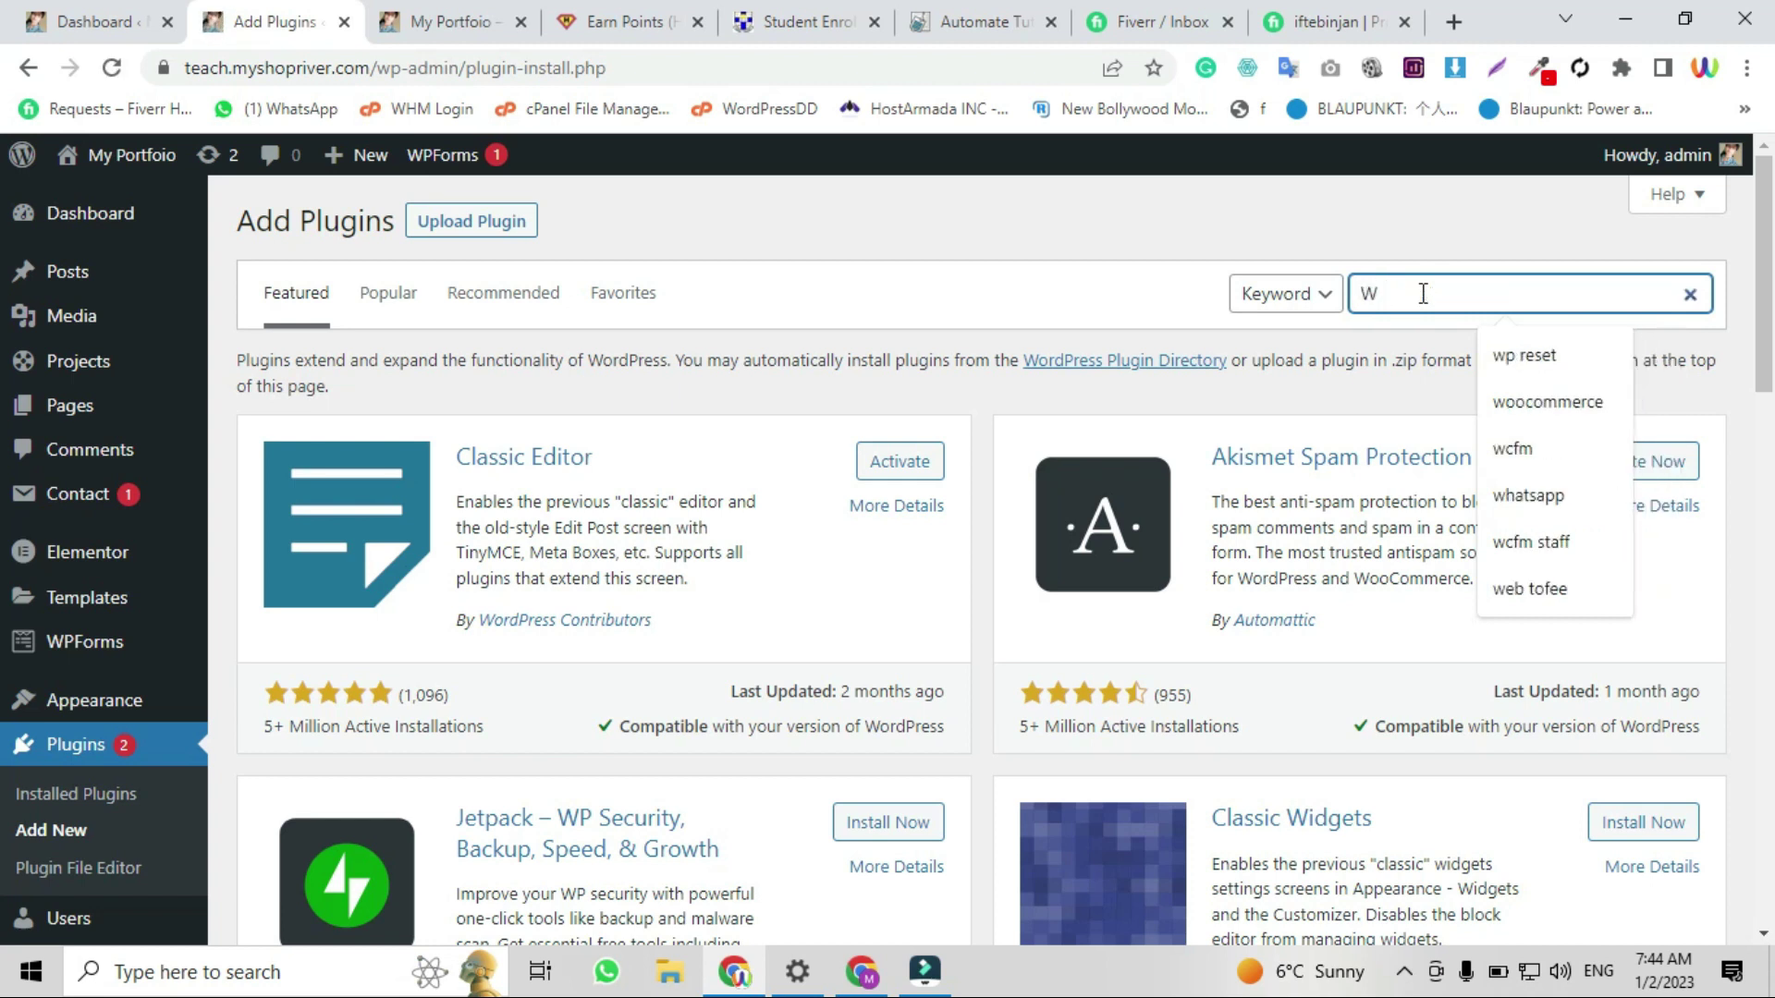
type("p Reset")
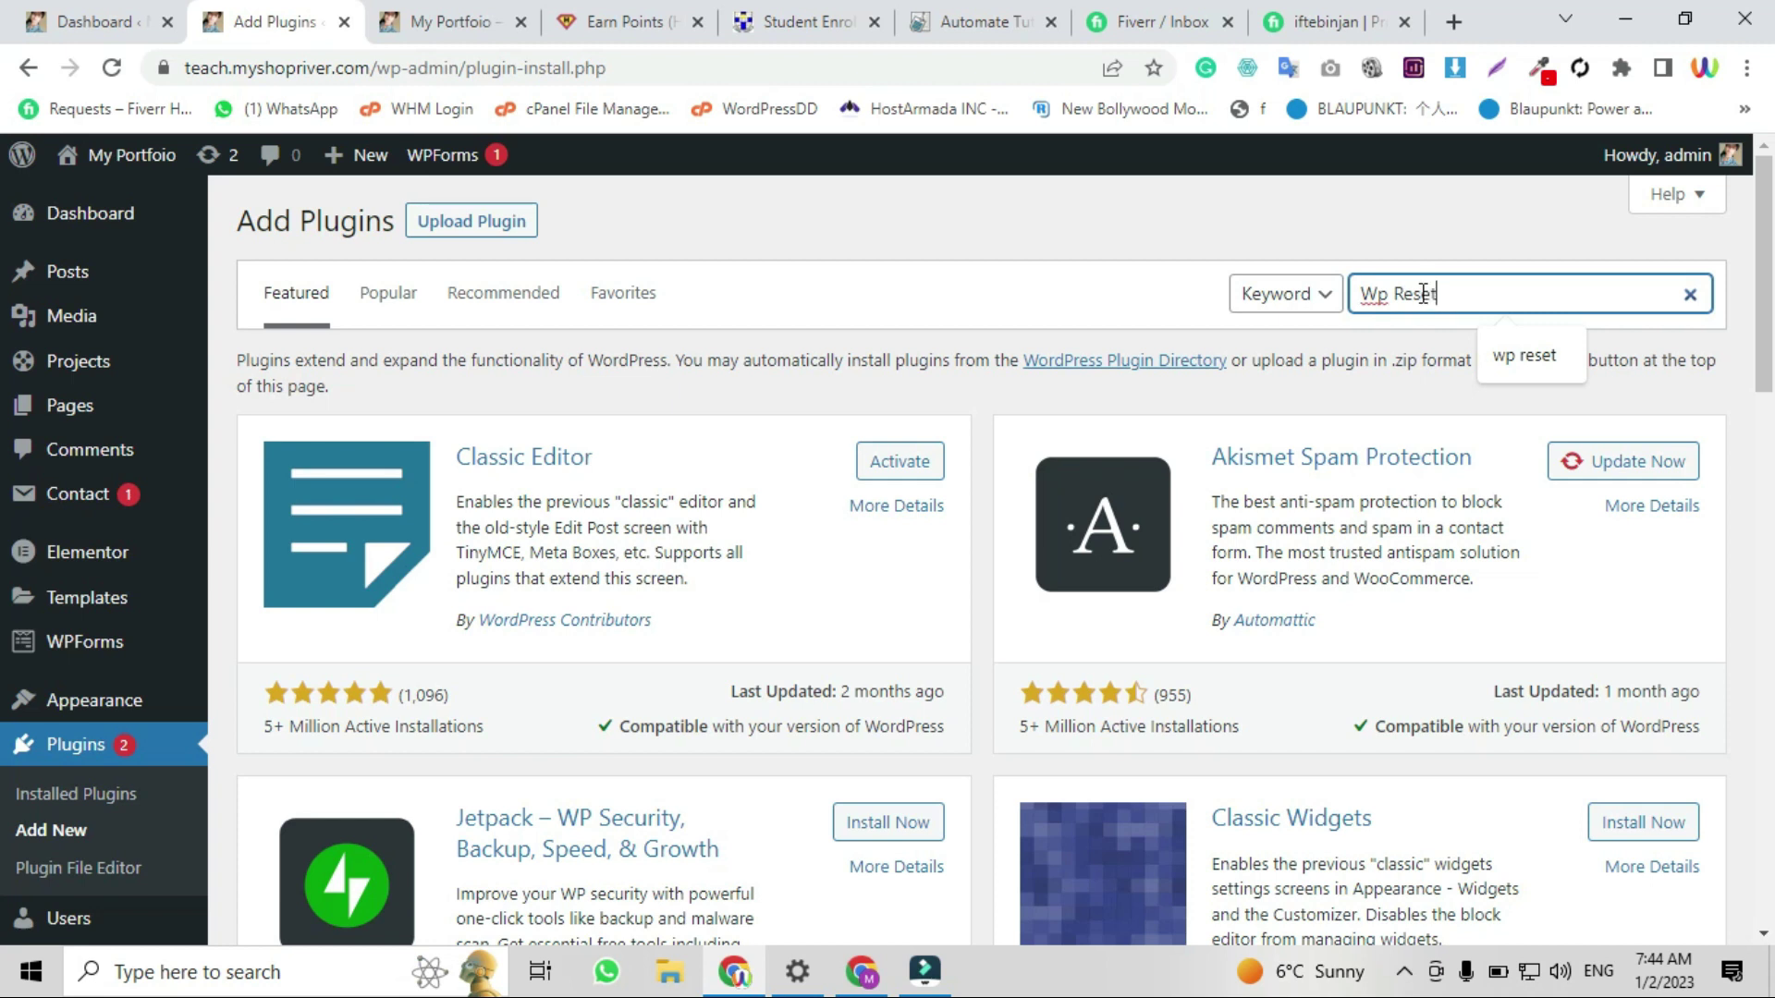
key("Return")
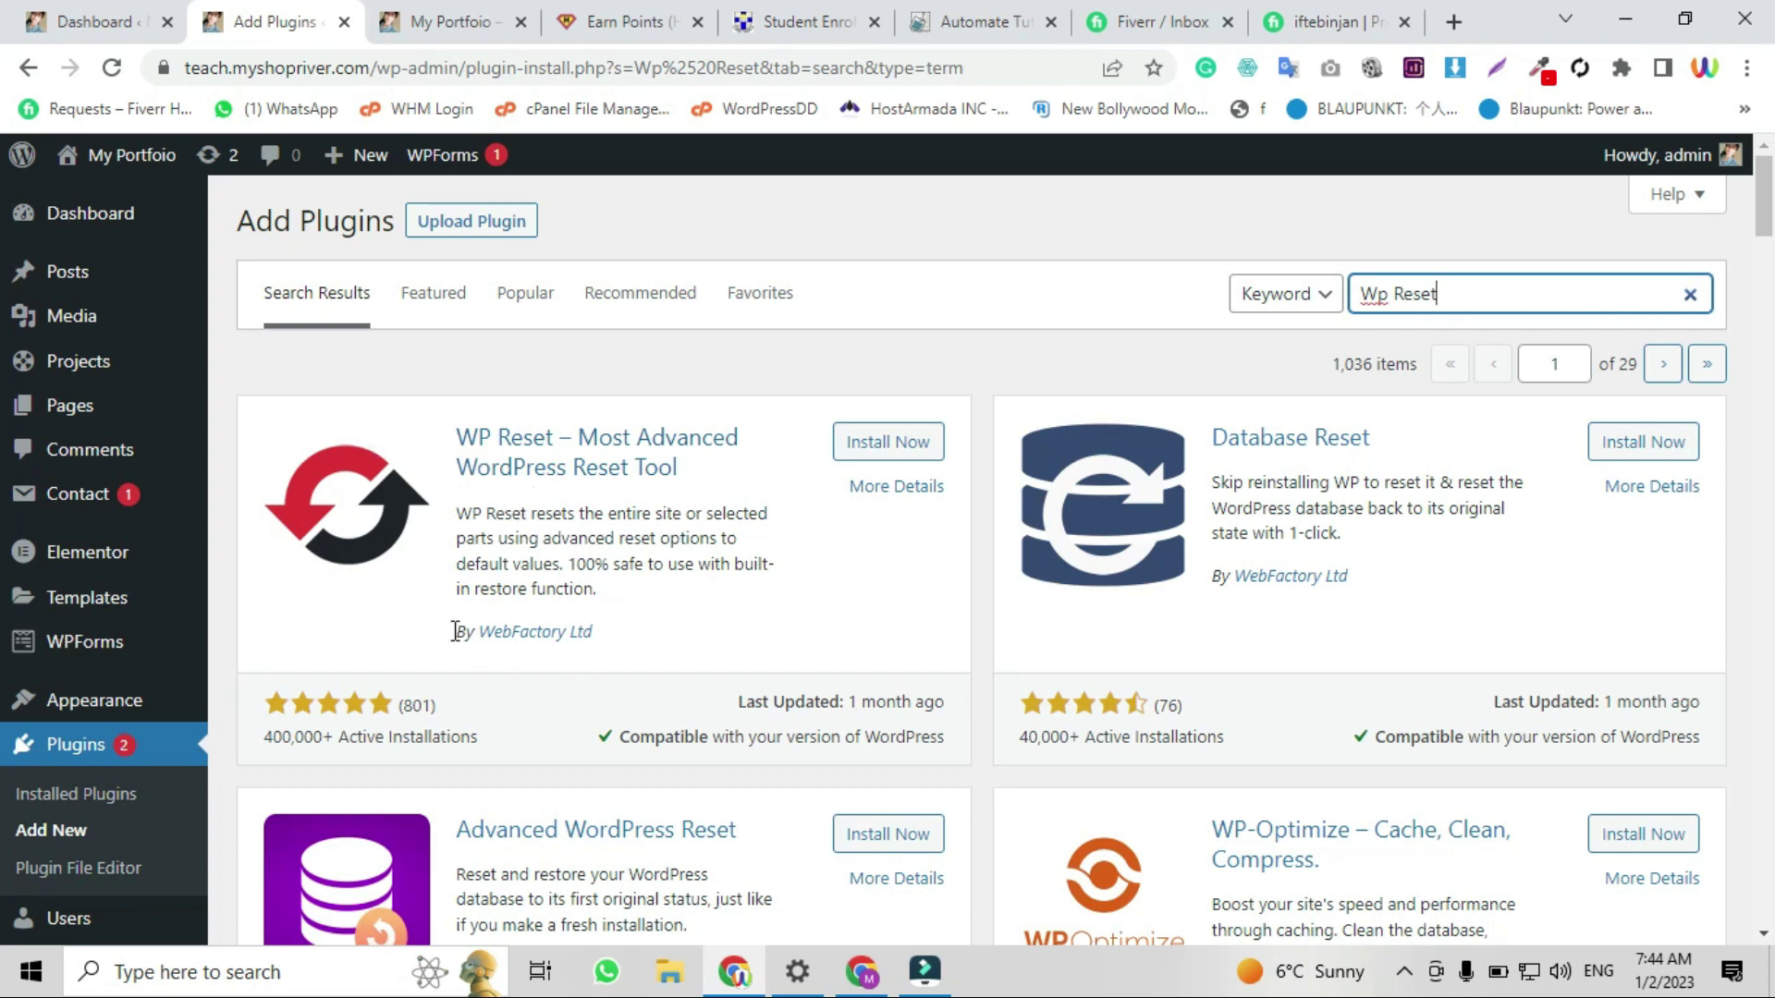
Install and activate WP Reset by WebFactory, then close its welcome notice.
left_click(887, 441)
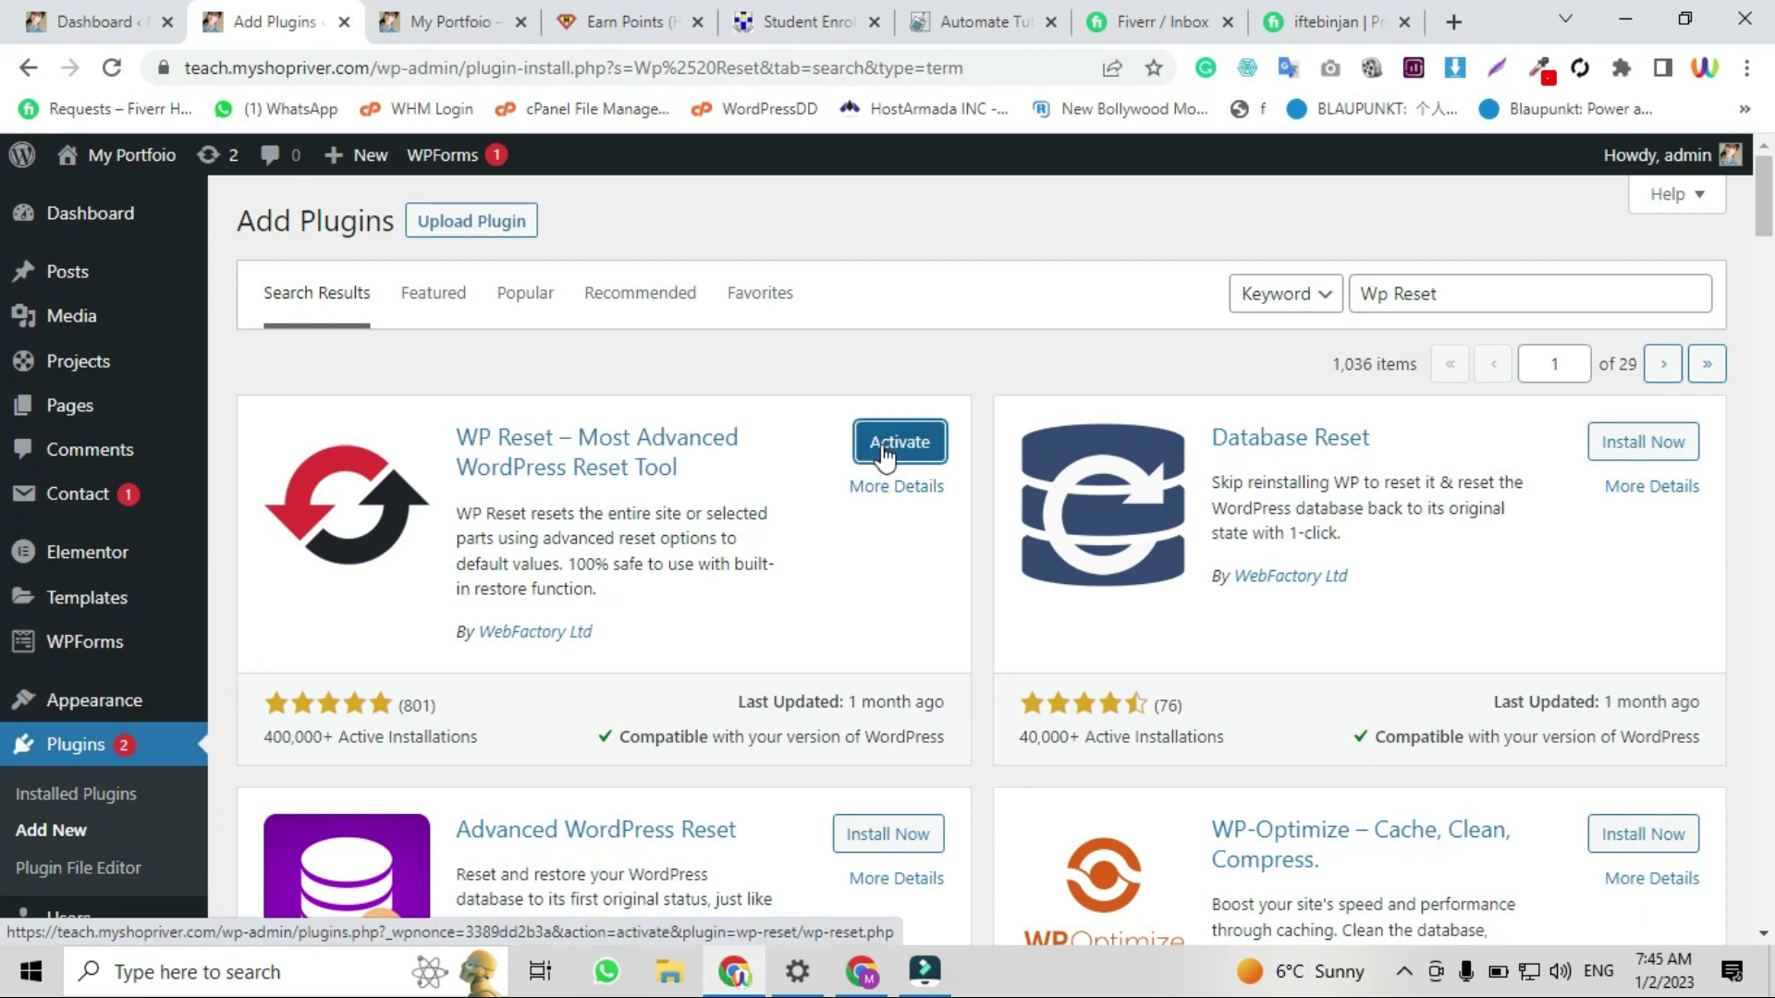
left_click(898, 440)
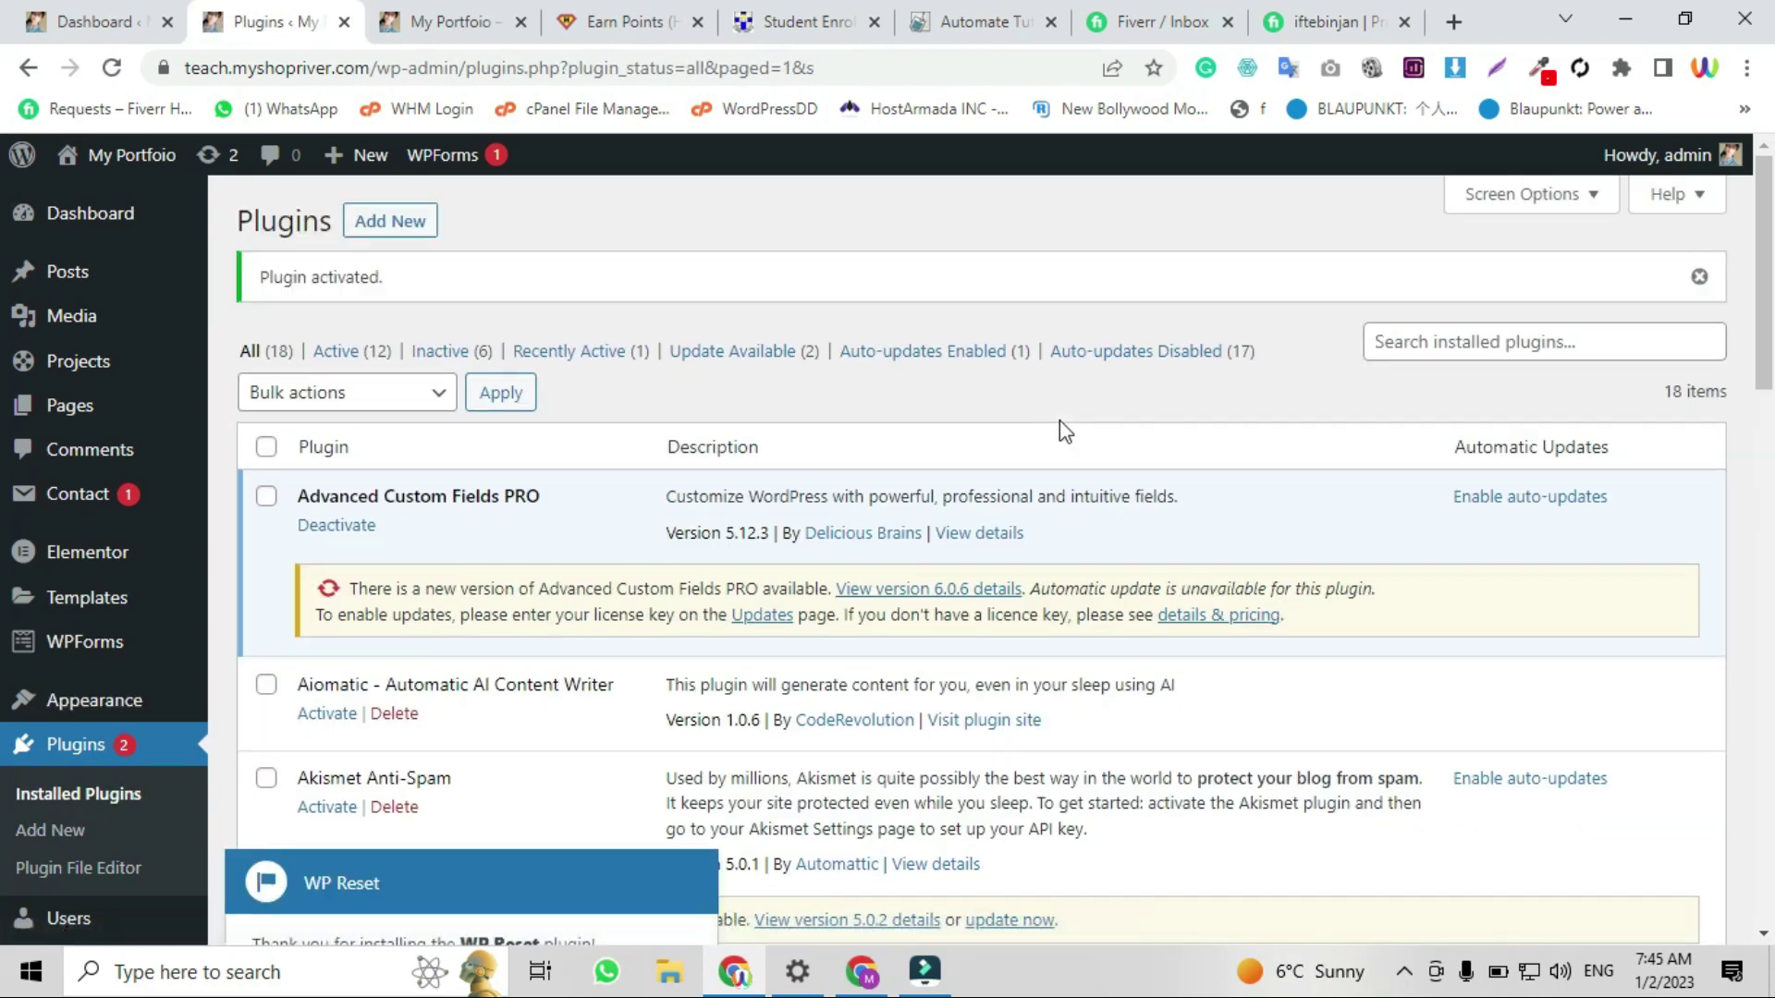
scroll(1058, 424, "down", 3)
scroll(1057, 423, "down", 1)
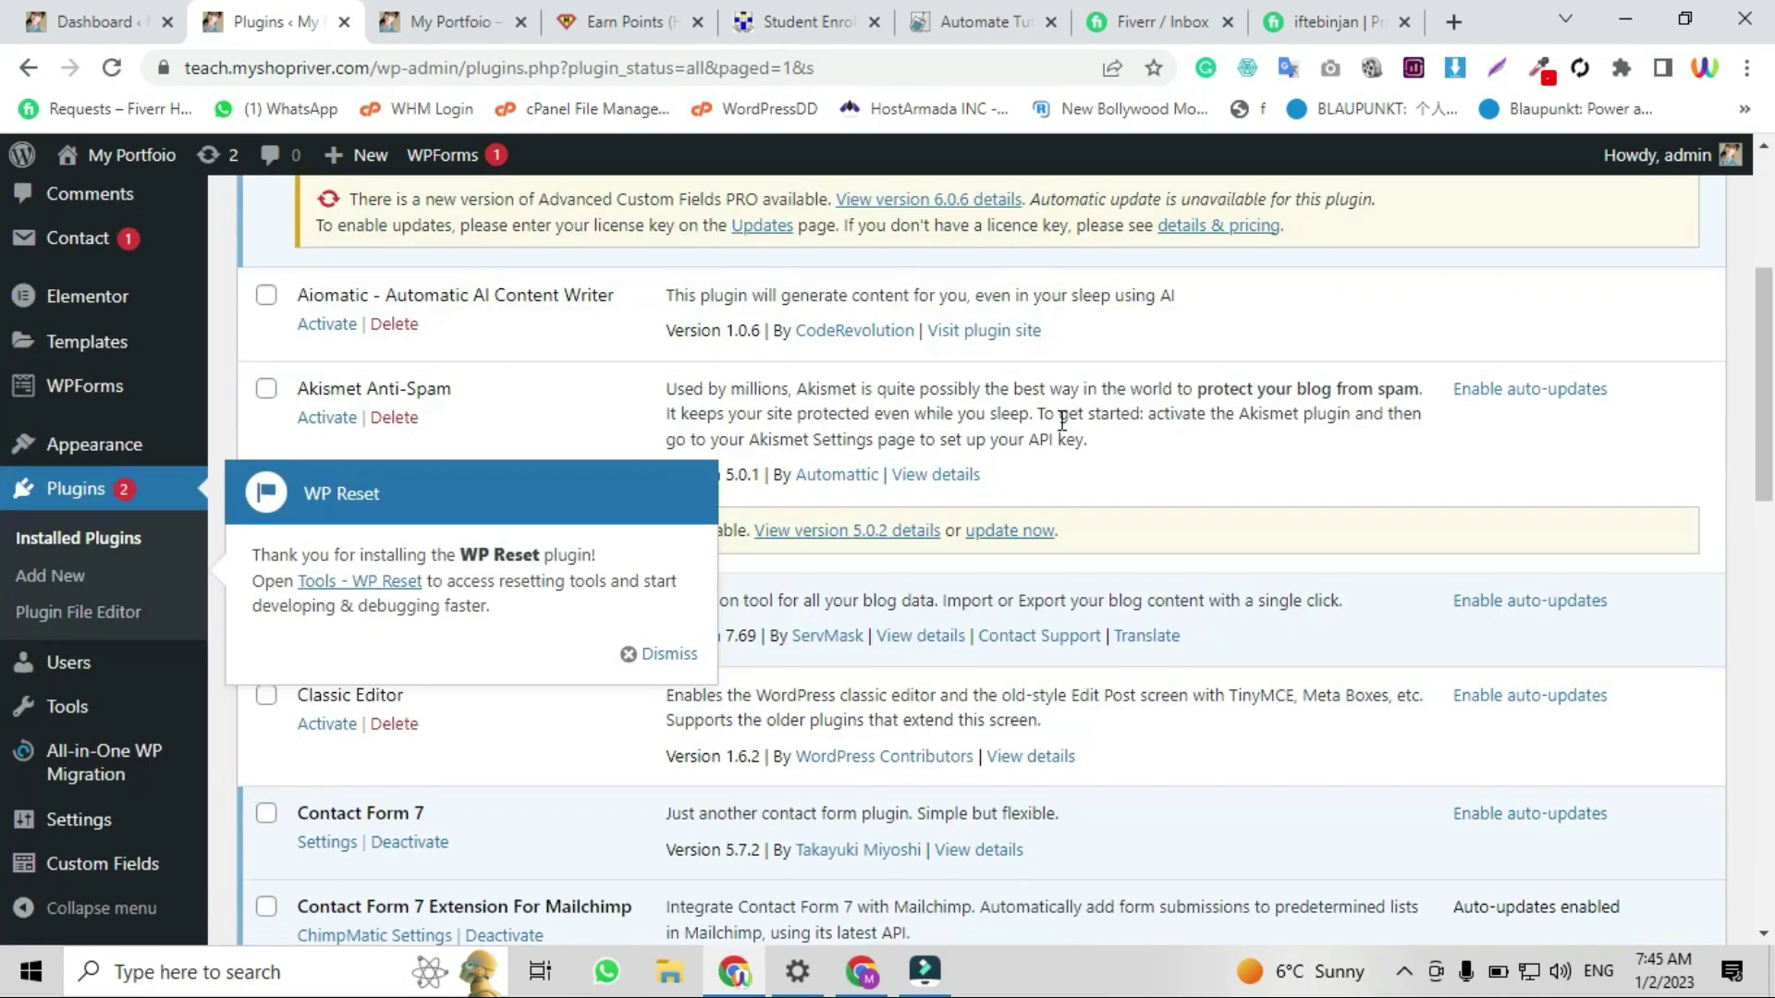
left_click(652, 658)
scroll(554, 556, "down", 2)
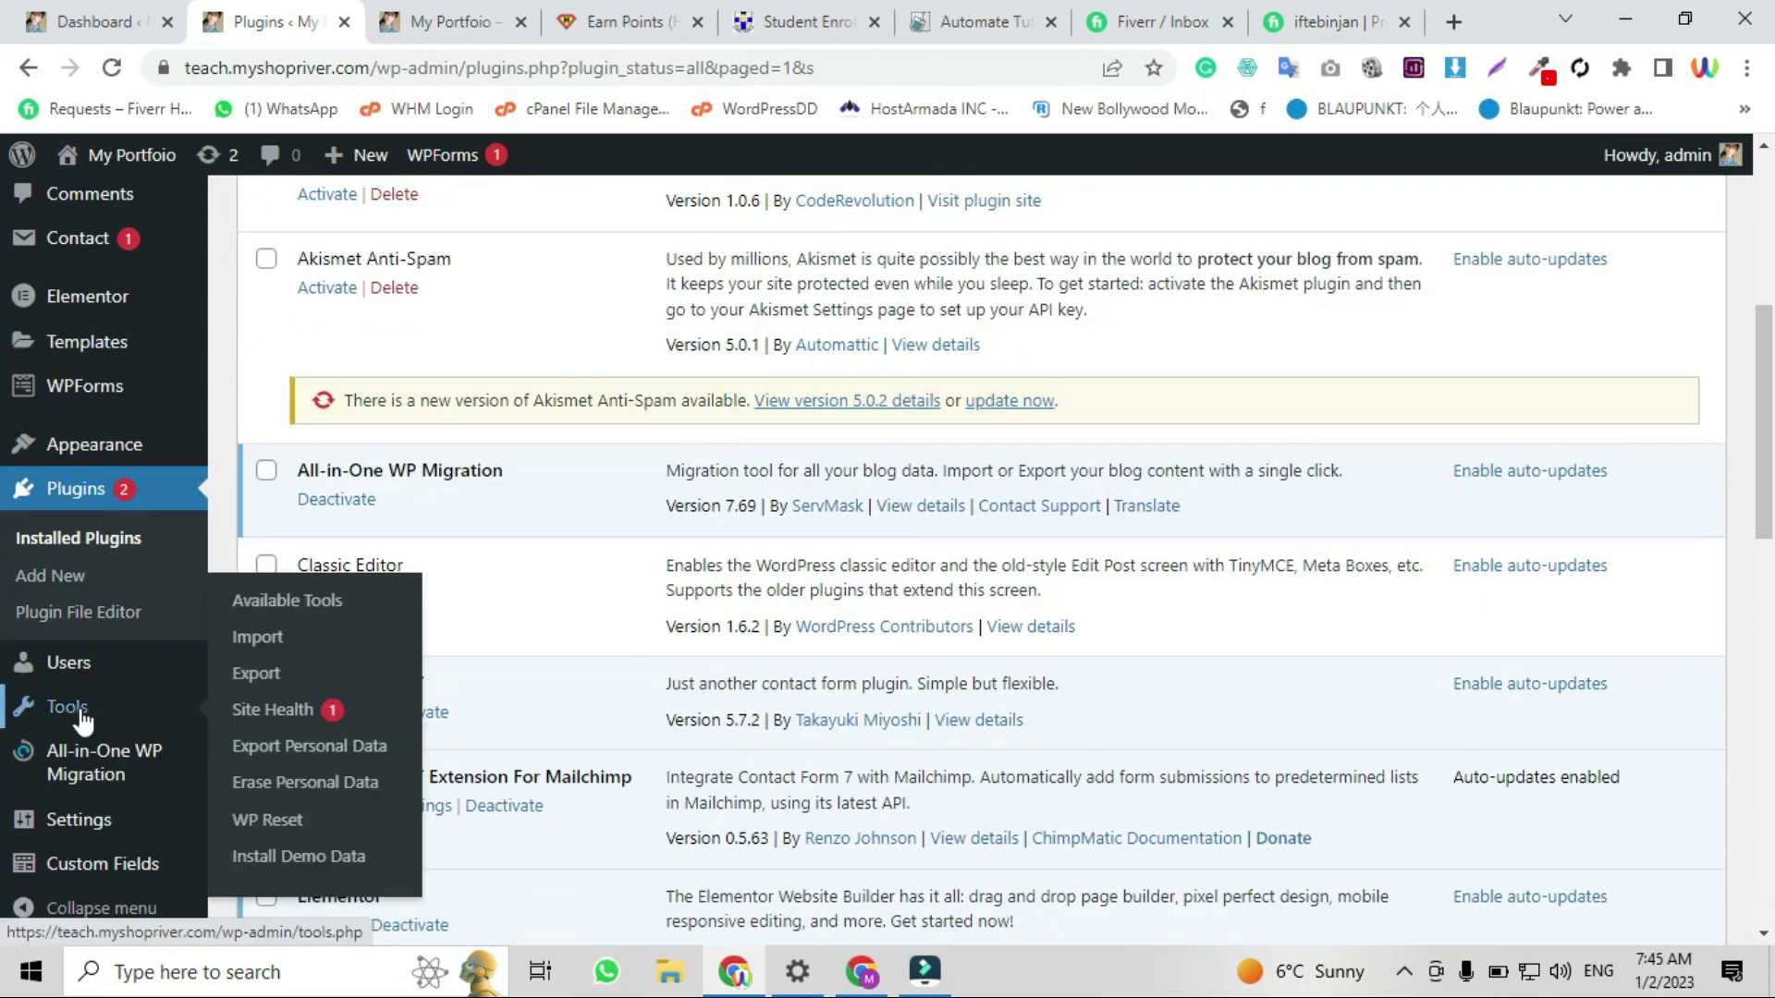
Enter 'reset' in the WP Reset Site Reset confirmation field, keeping plugin reactivation checked.
left_click(266, 821)
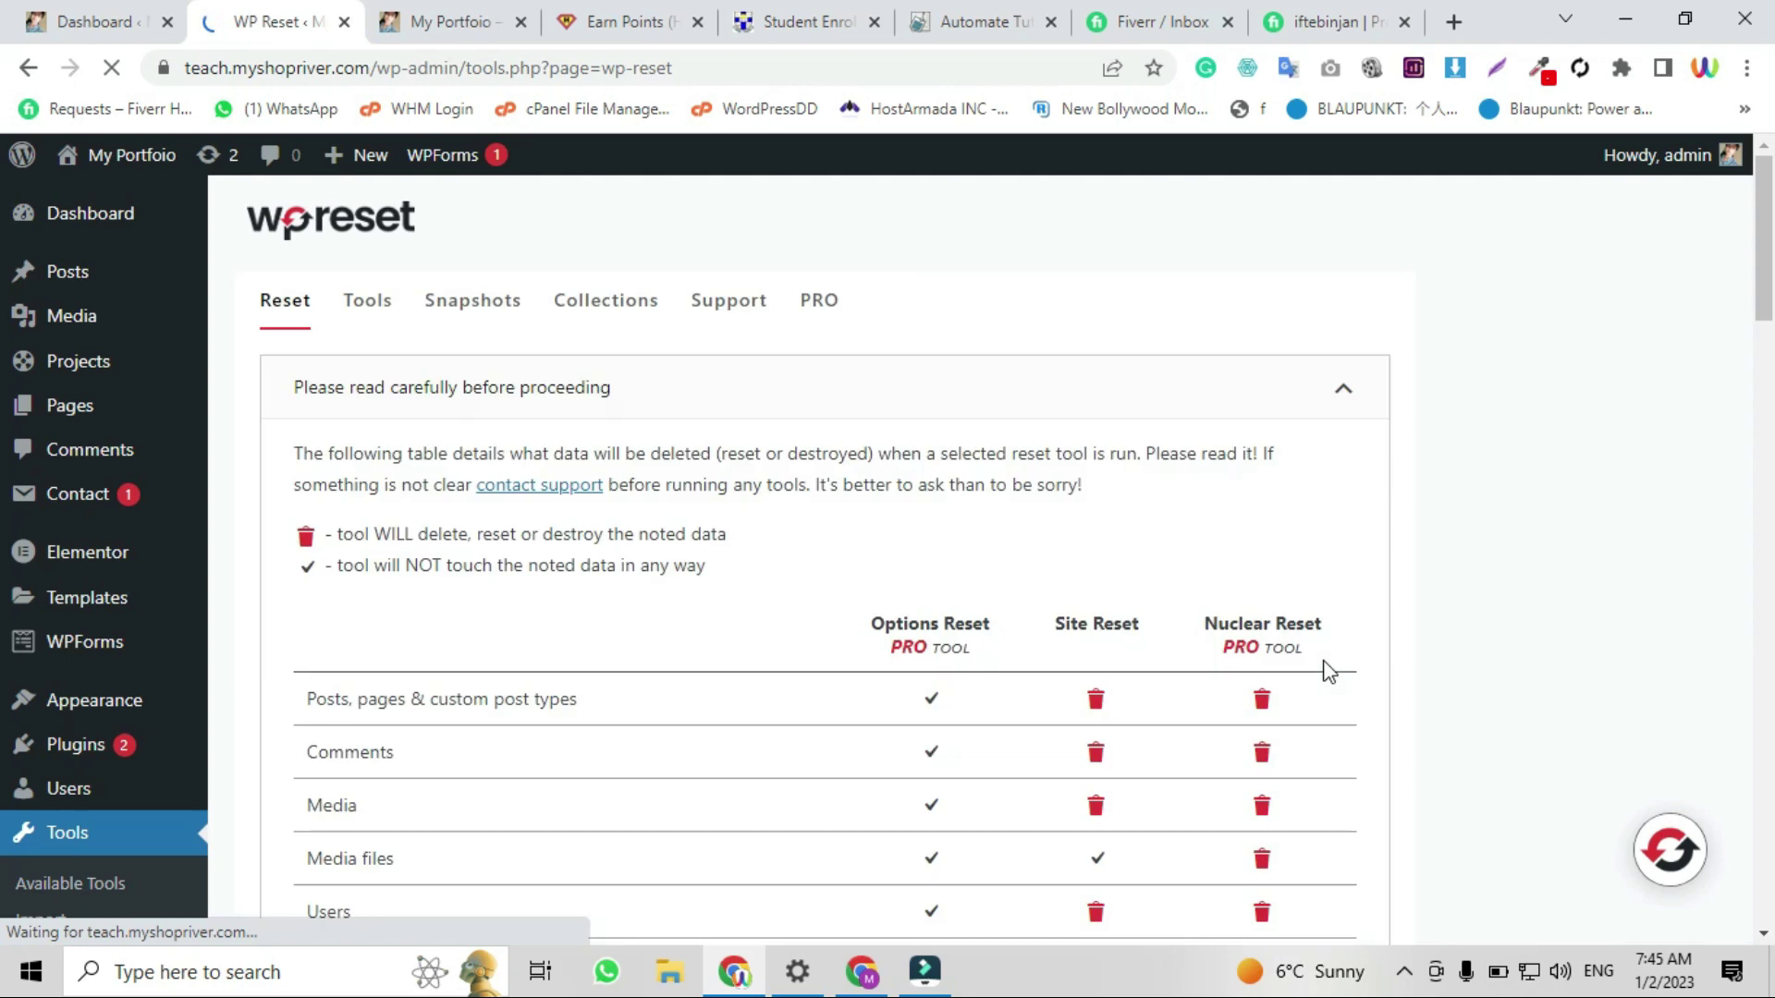
scroll(1326, 671, "down", 5)
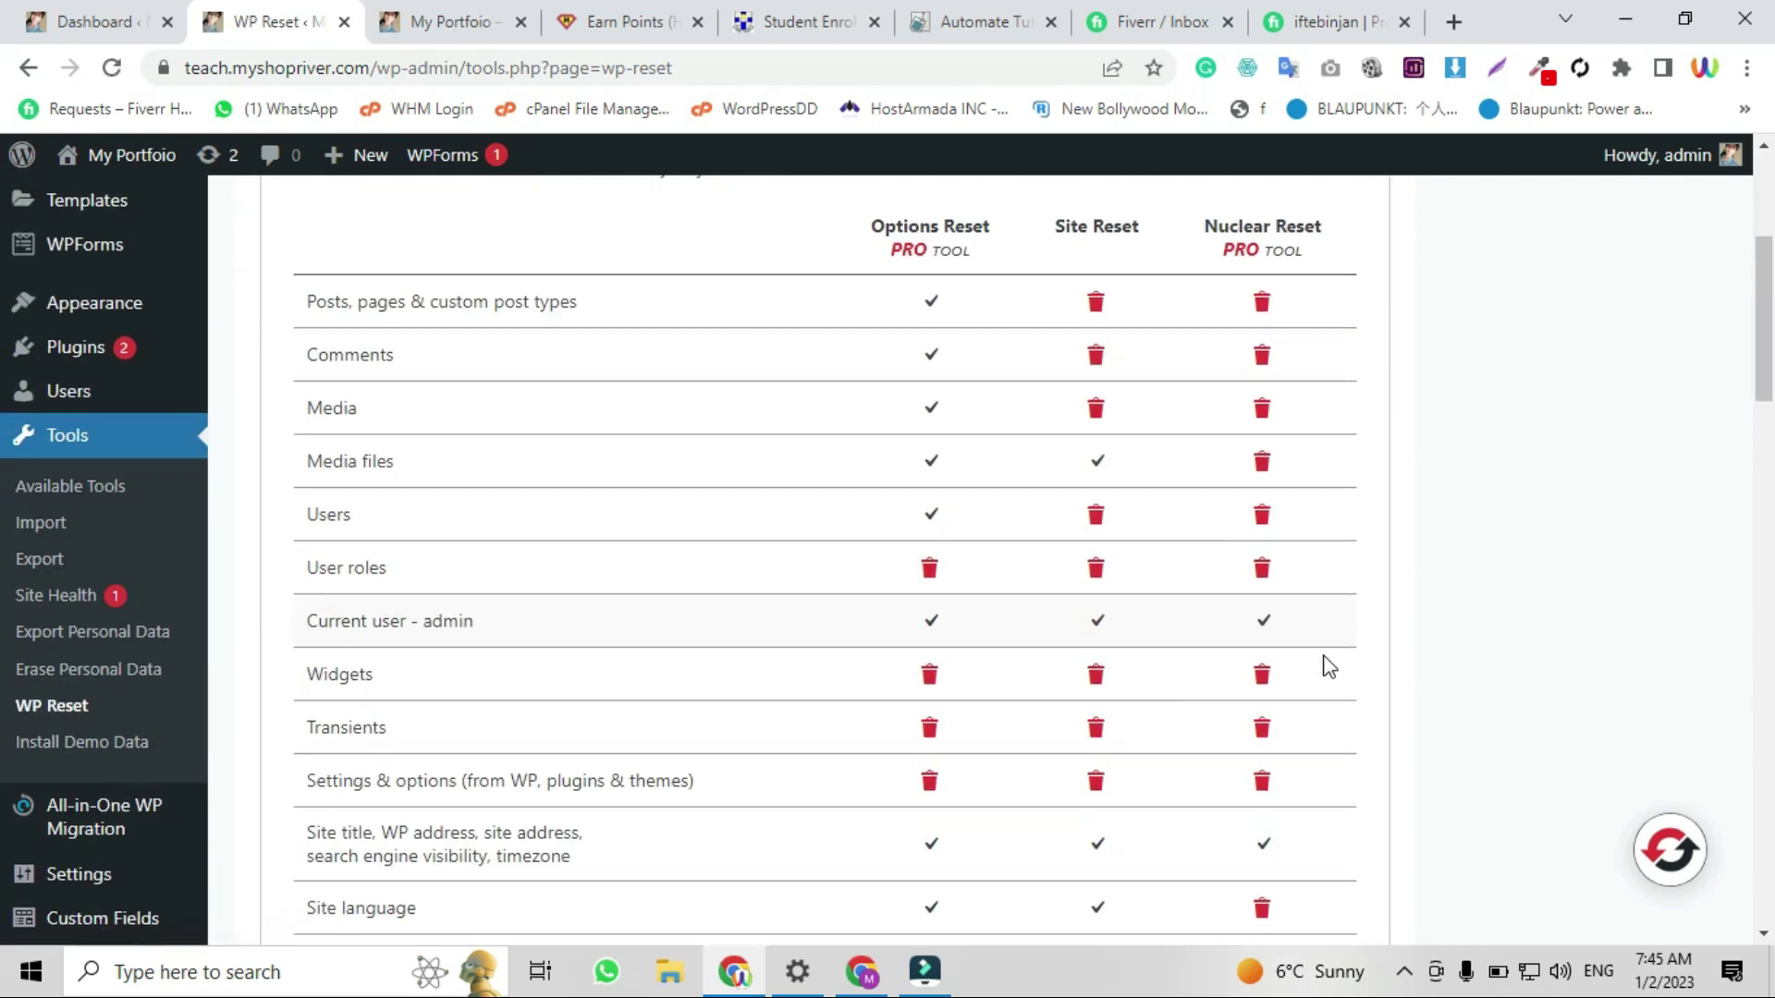
scroll(1179, 555, "down", 5)
scroll(1118, 441, "down", 3)
scroll(1118, 441, "down", 5)
scroll(1119, 442, "down", 5)
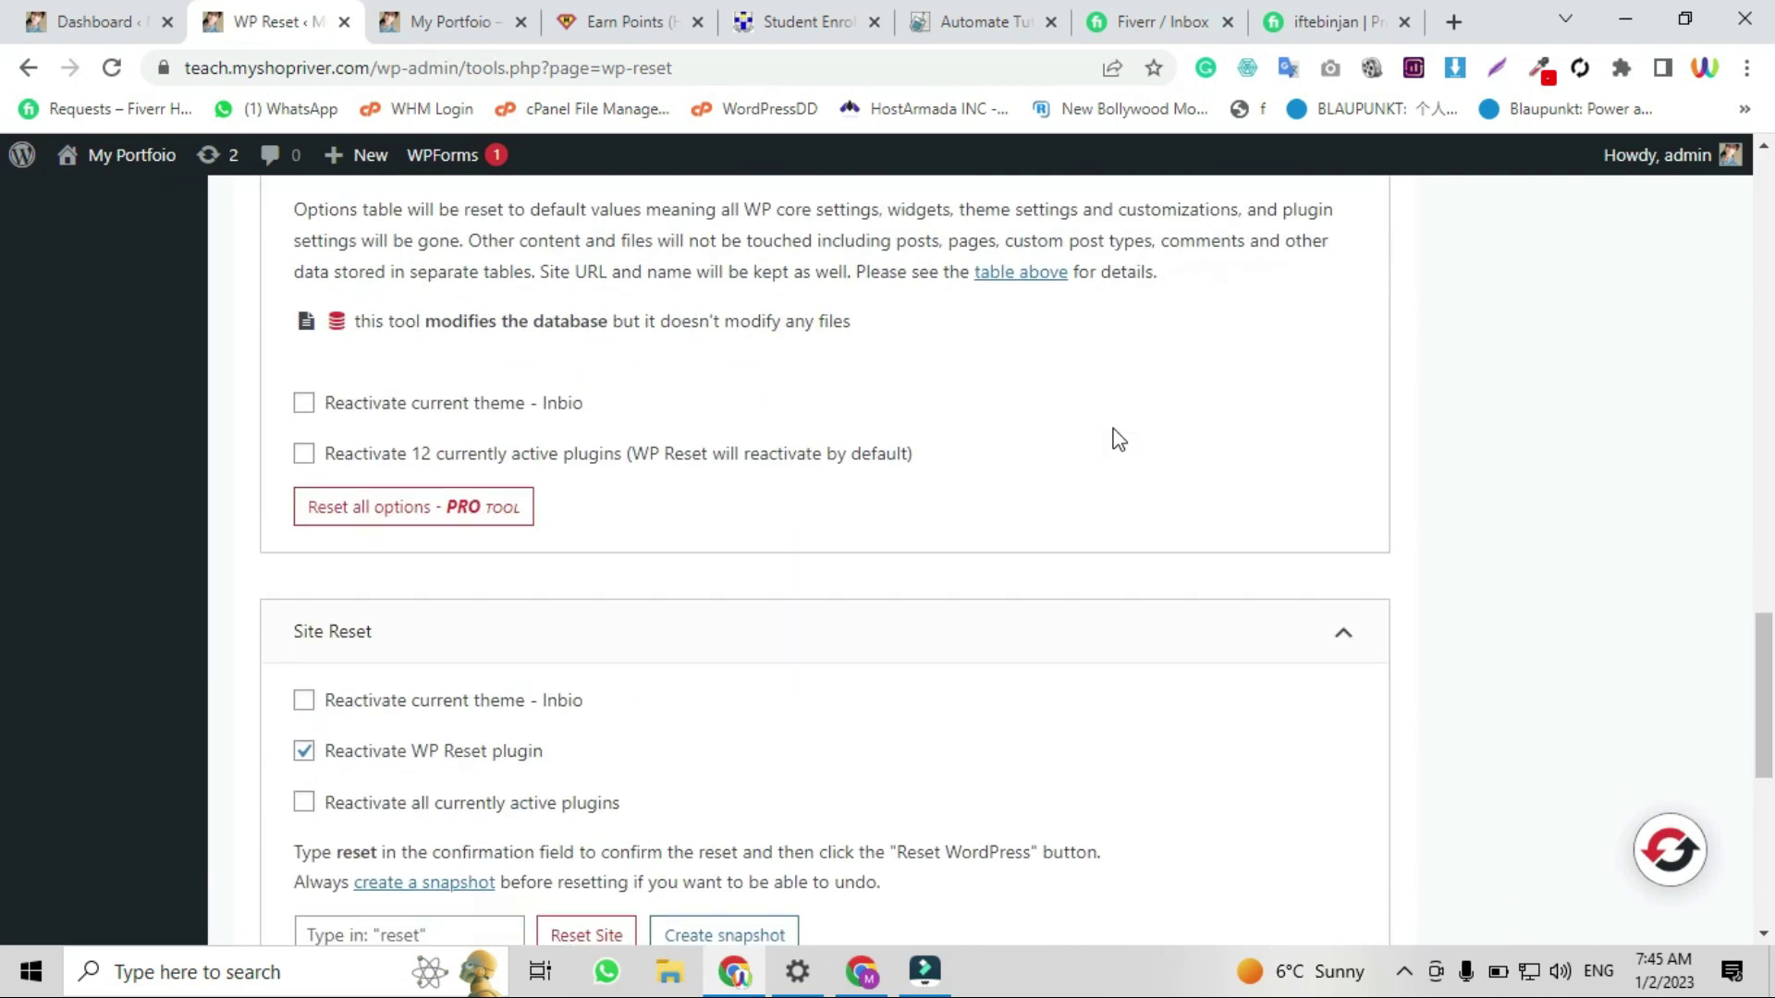
scroll(1117, 441, "down", 3)
scroll(900, 417, "down", 3)
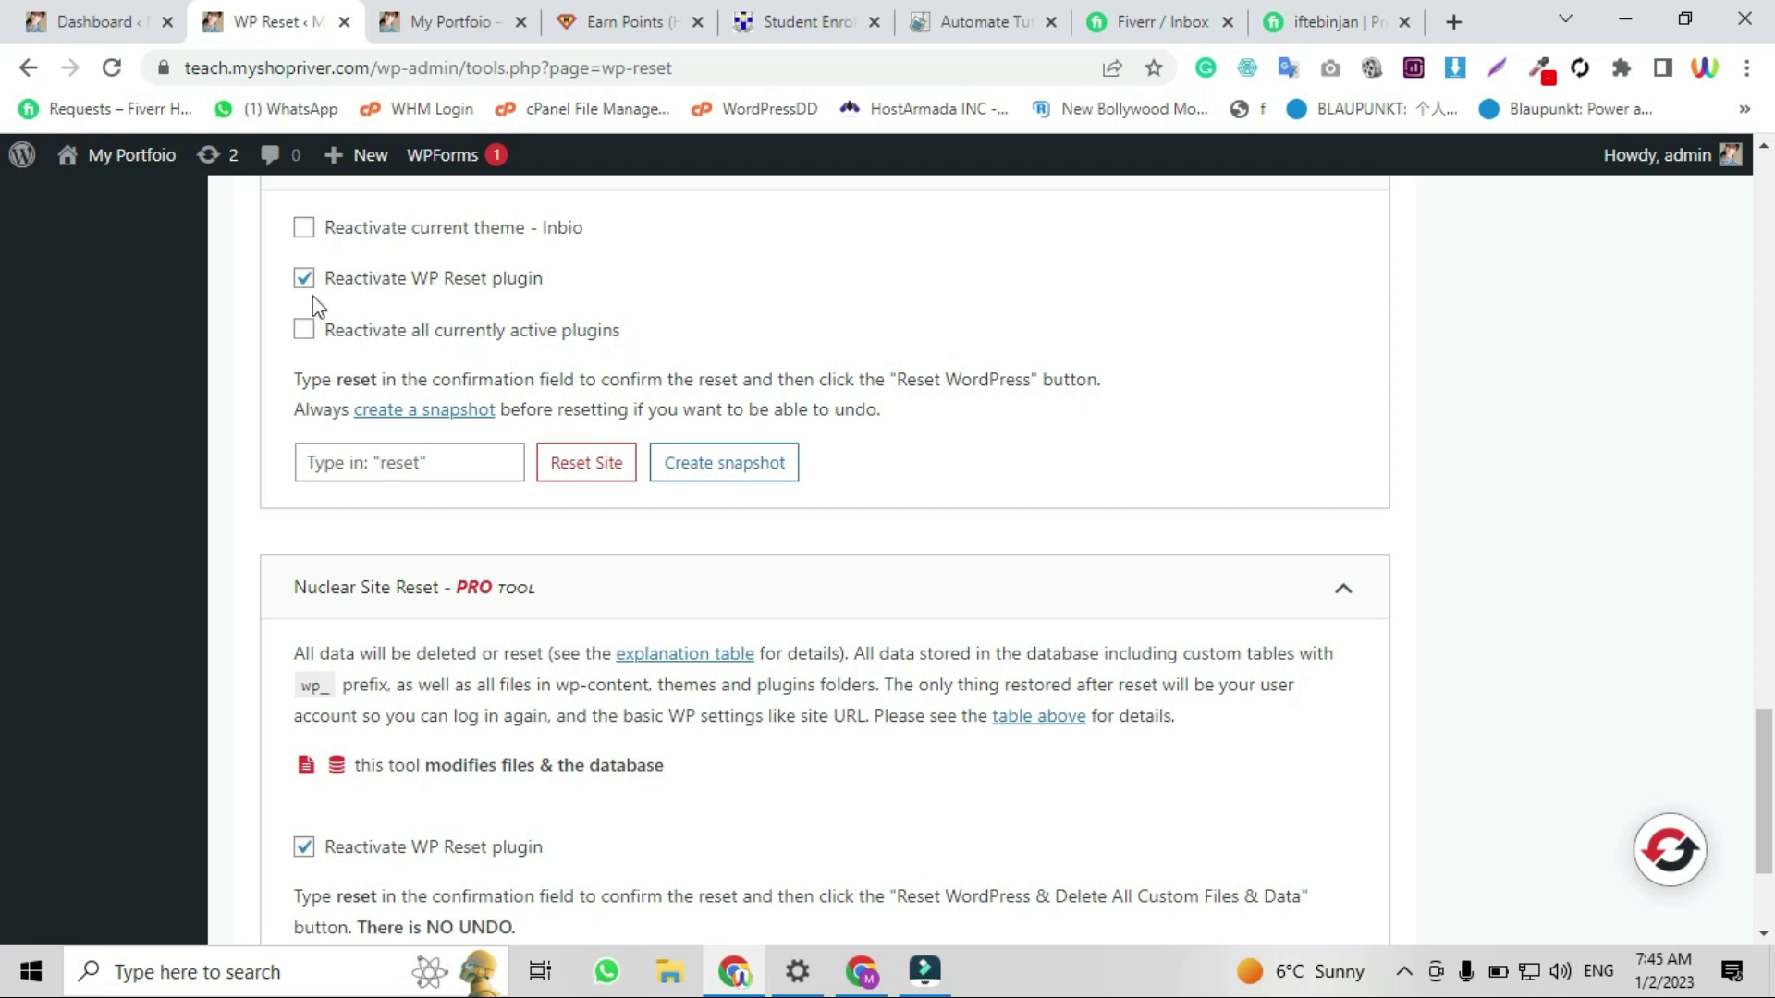
scroll(618, 284, "up", 1)
scroll(416, 485, "up", 1)
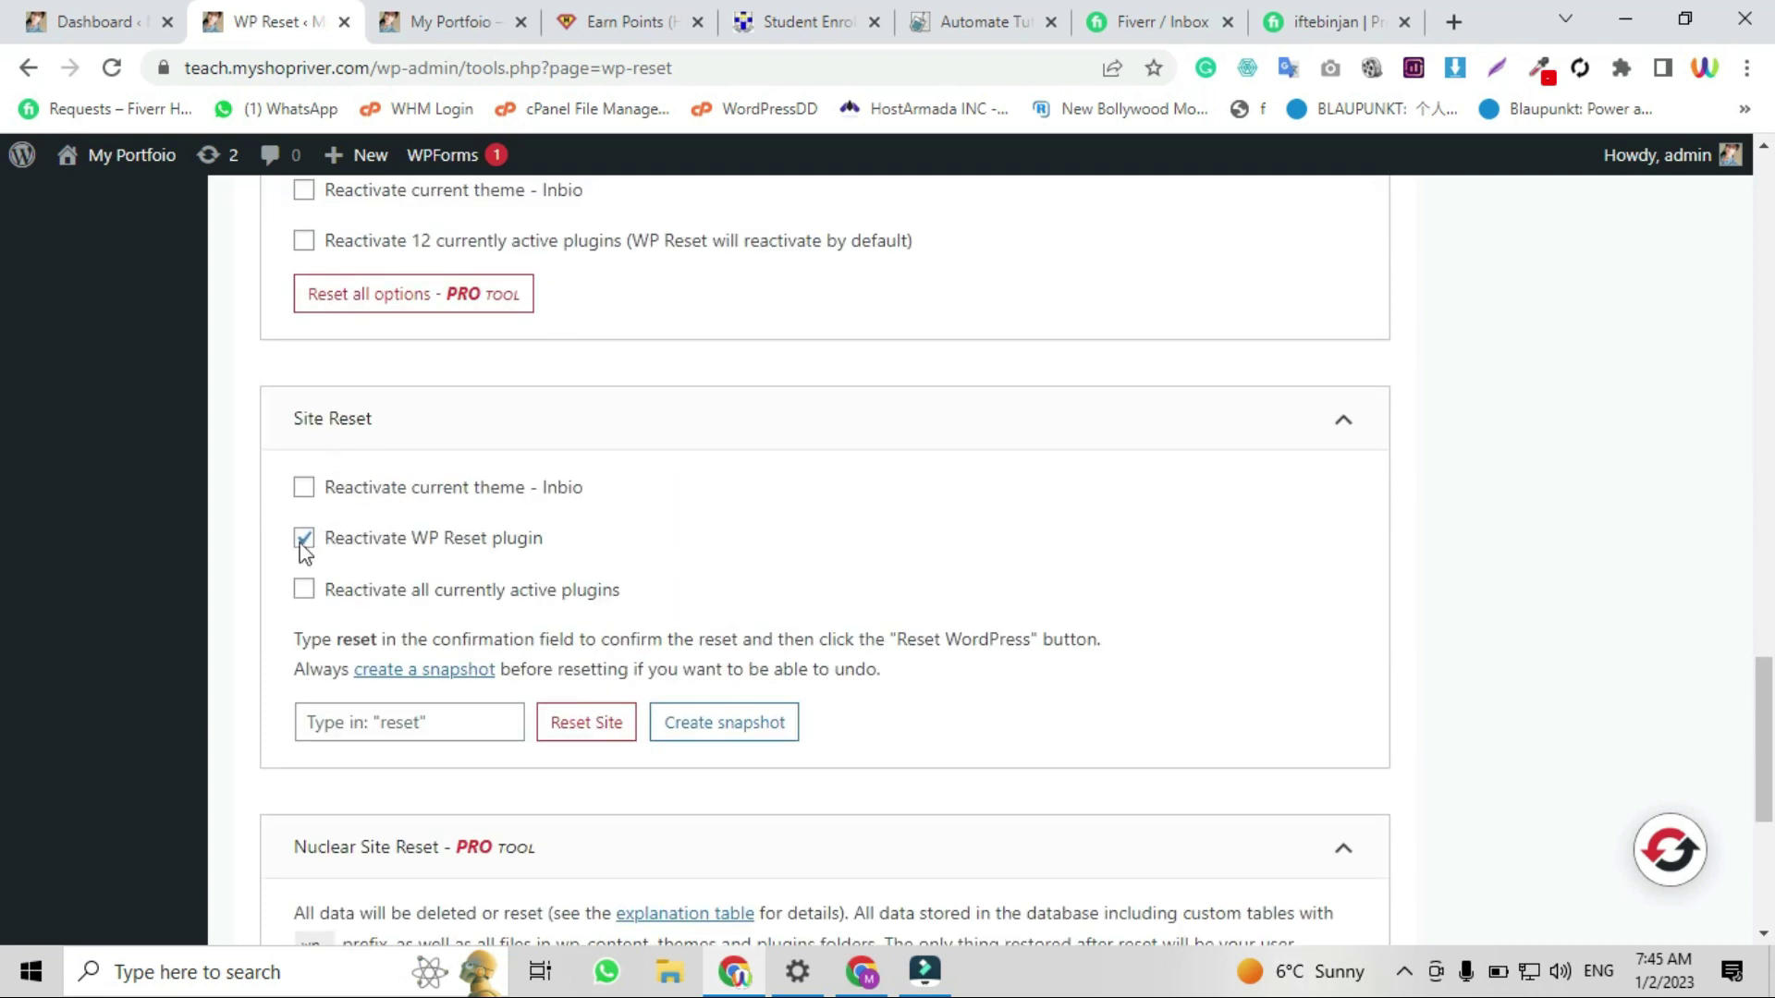
scroll(617, 560, "down", 2)
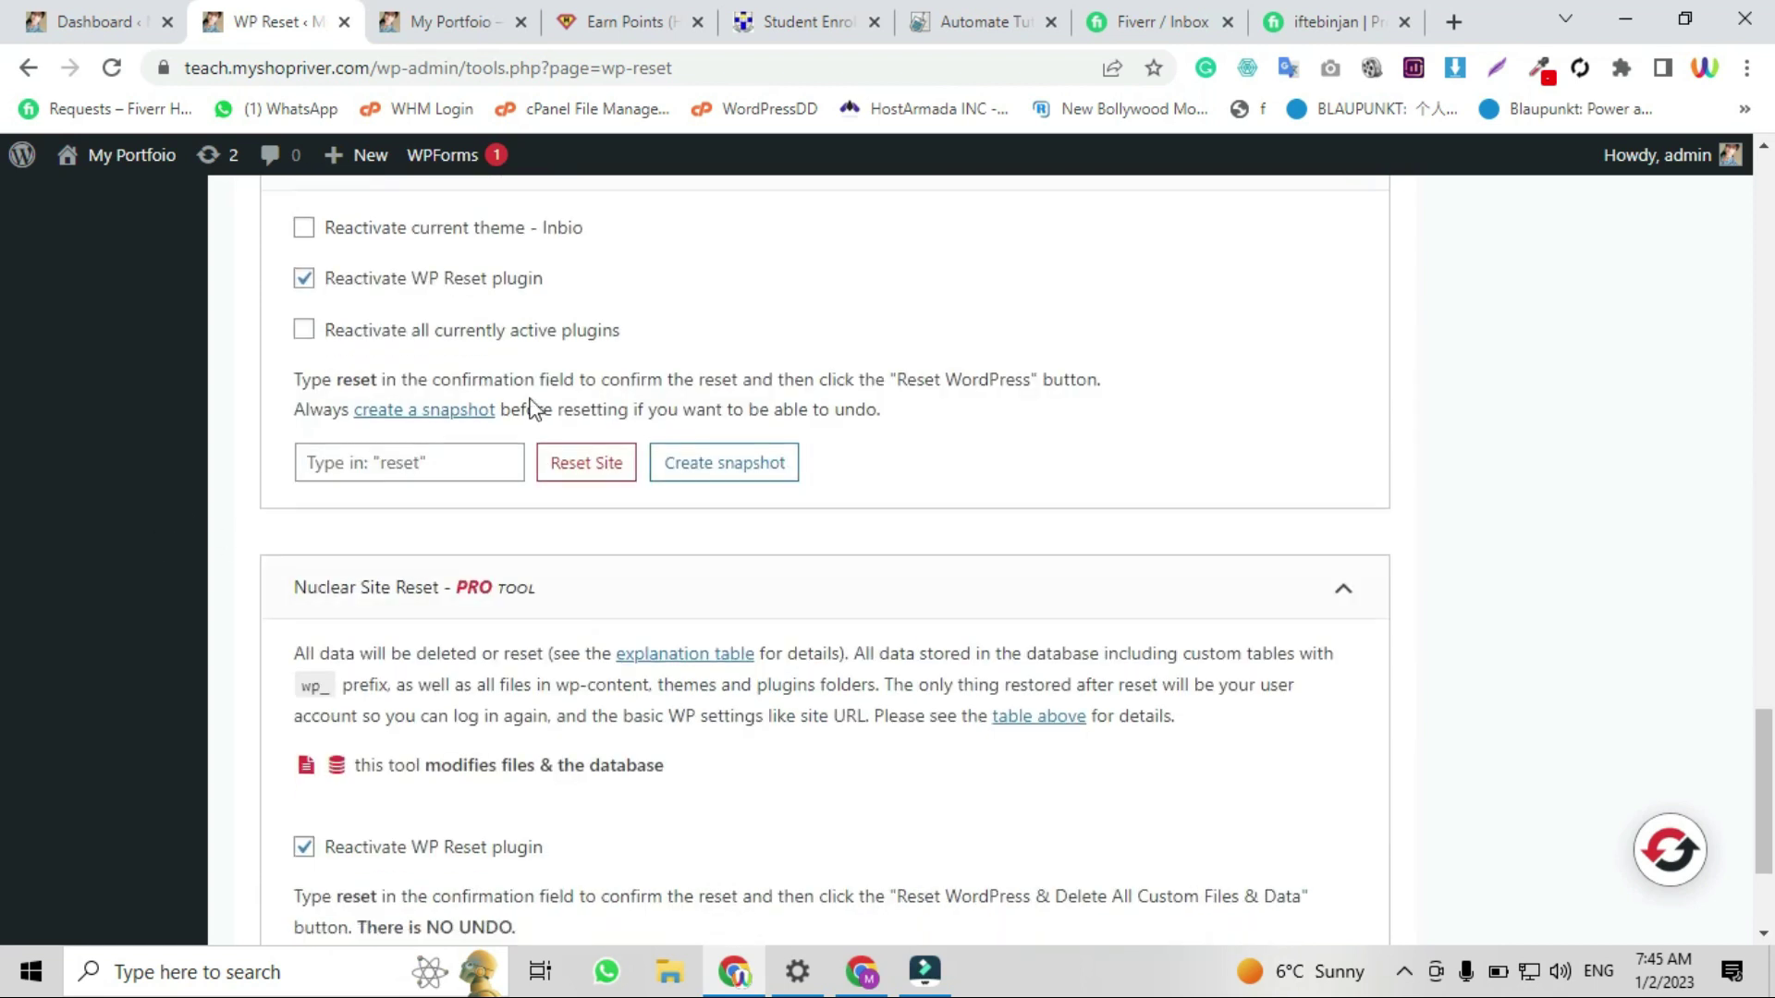
left_click(390, 461)
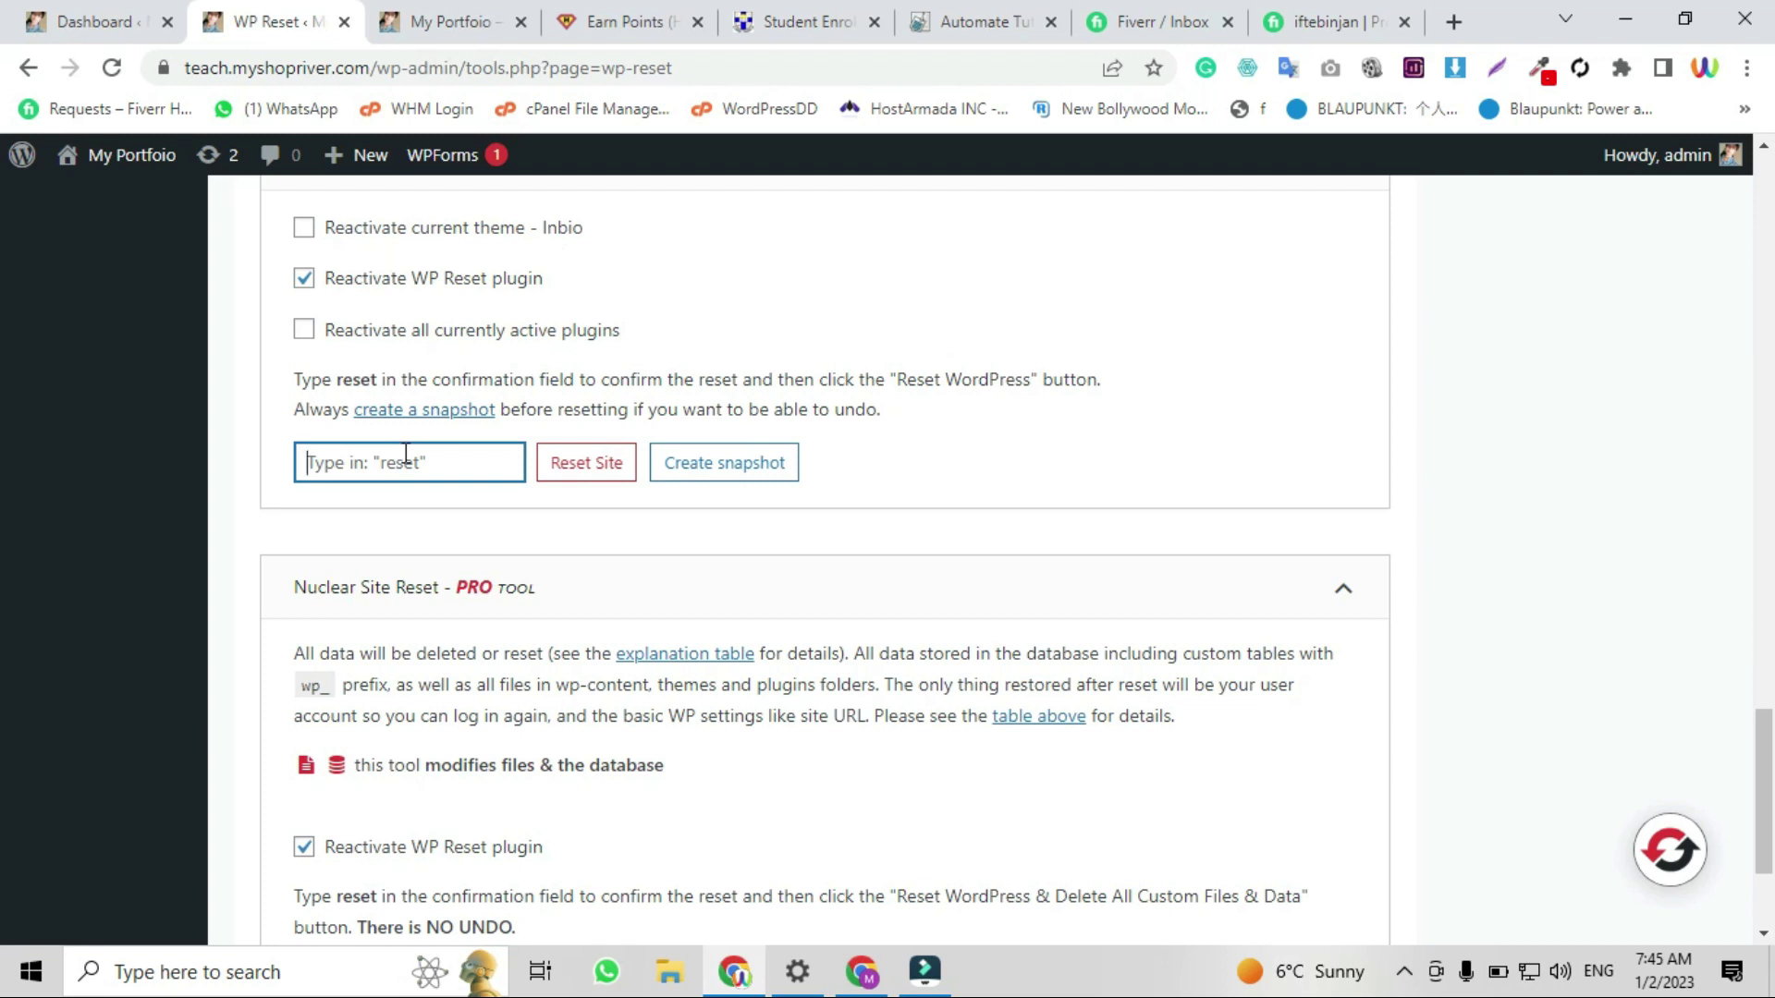
type("reset")
Run Reset Site and confirm Reset WordPress to restore default settings.
left_click(585, 462)
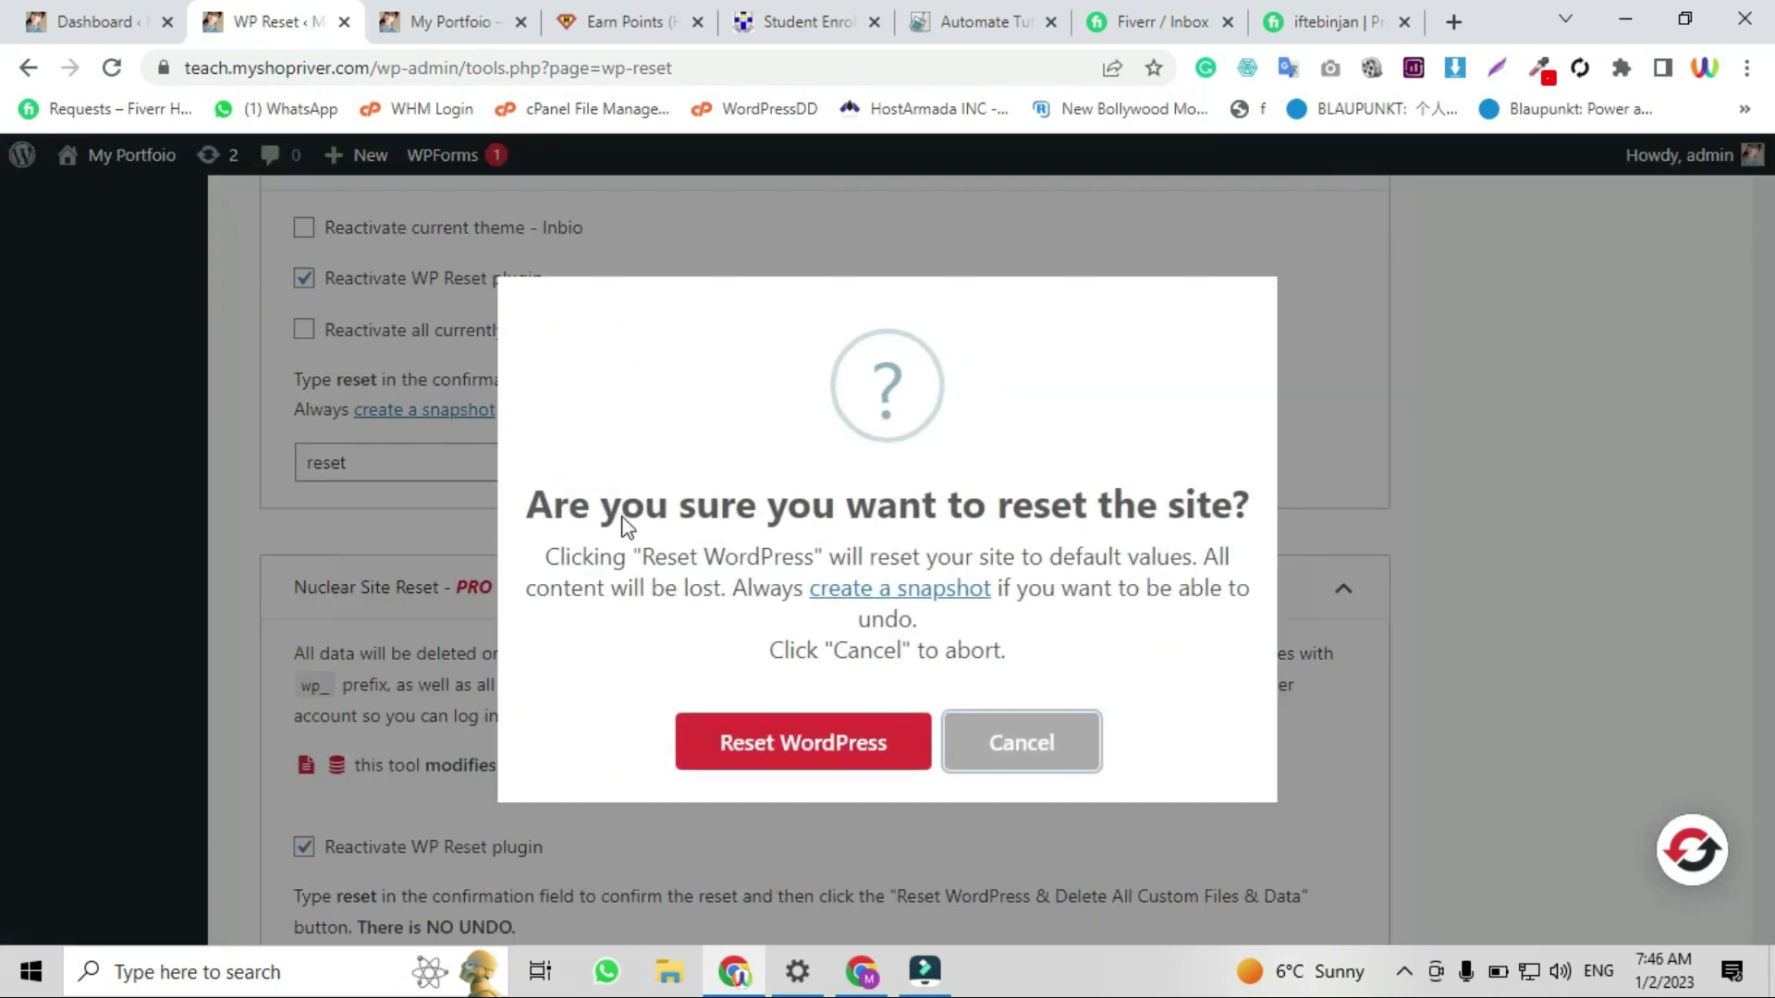
left_click(765, 745)
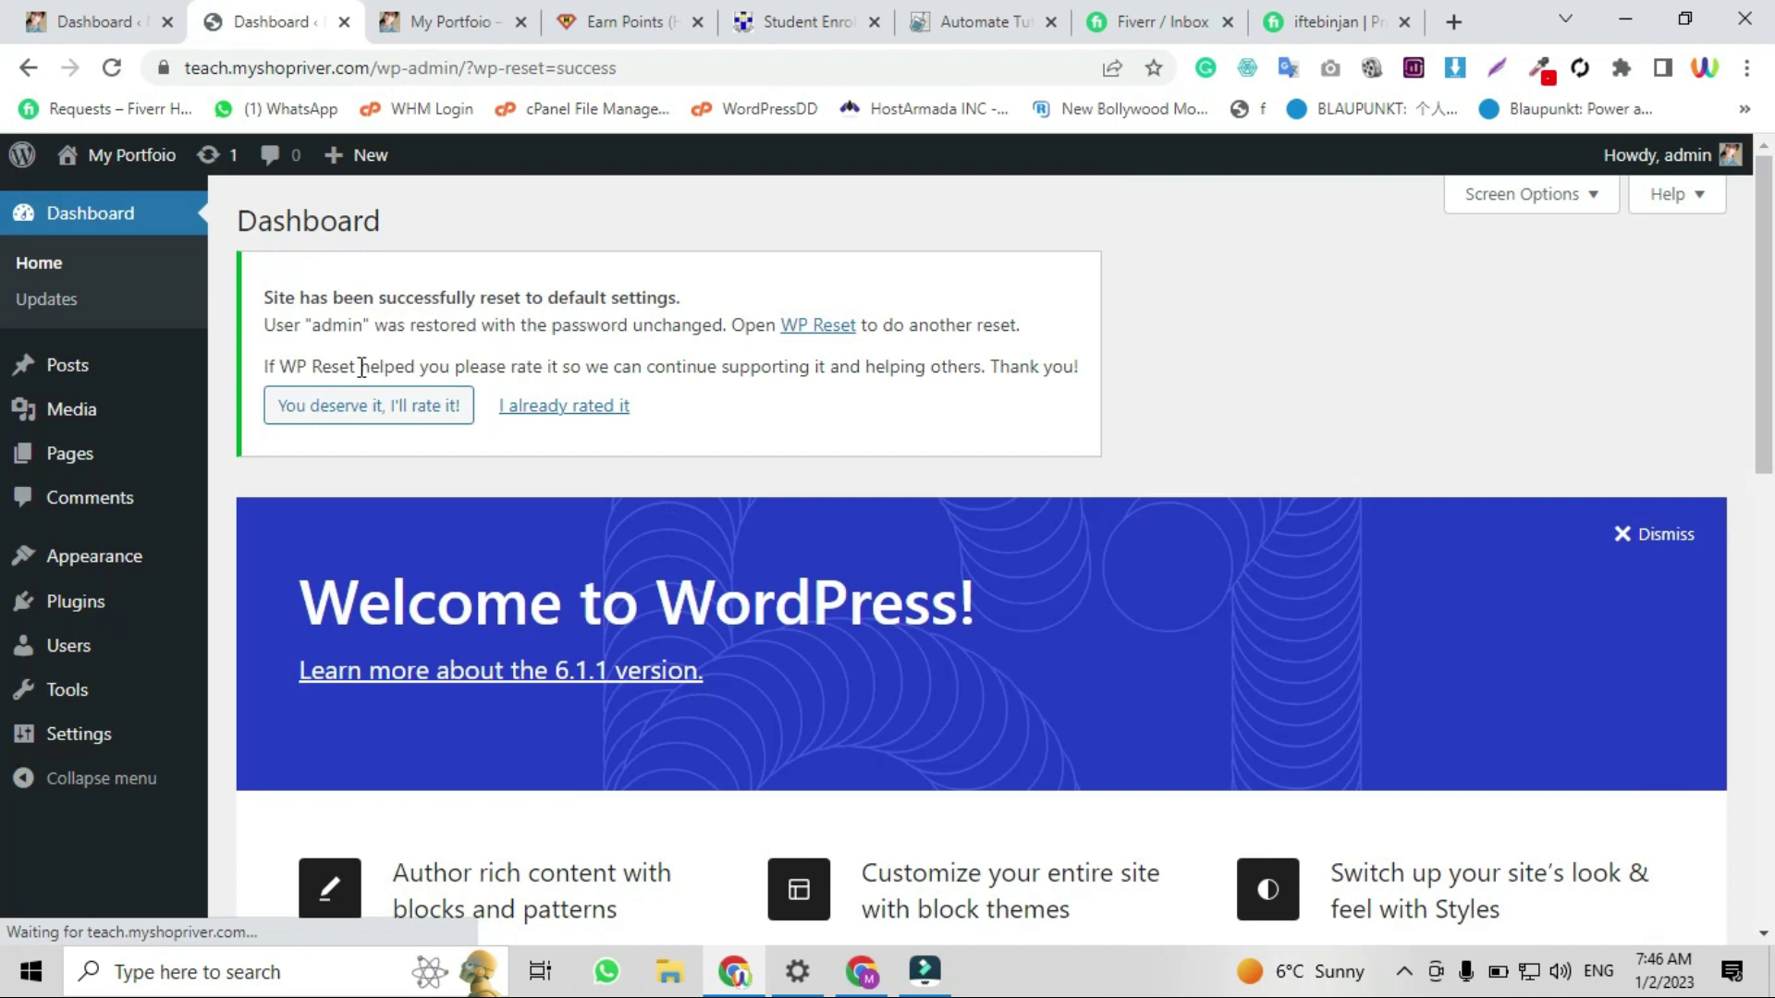
scroll(658, 487, "down", 3)
mouse_move(70, 454)
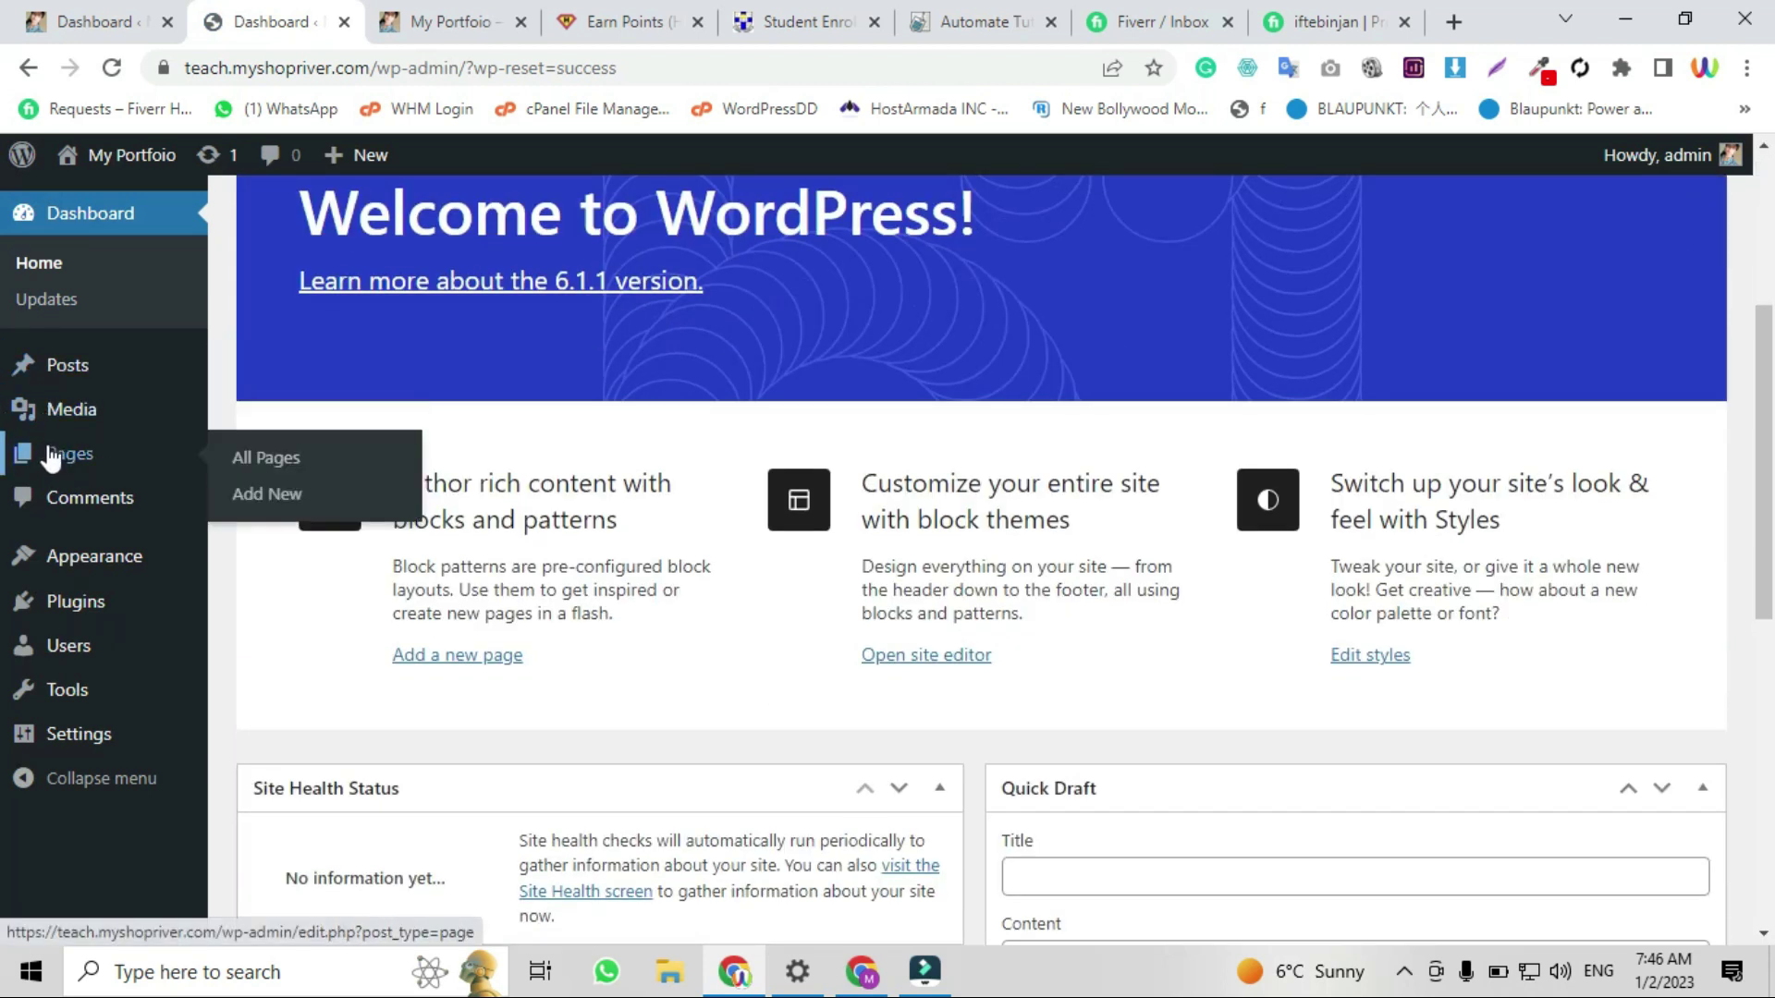
Check the remaining pages and posts, Twenty Twenty-Three active, and the reloaded live site.
left_click(289, 458)
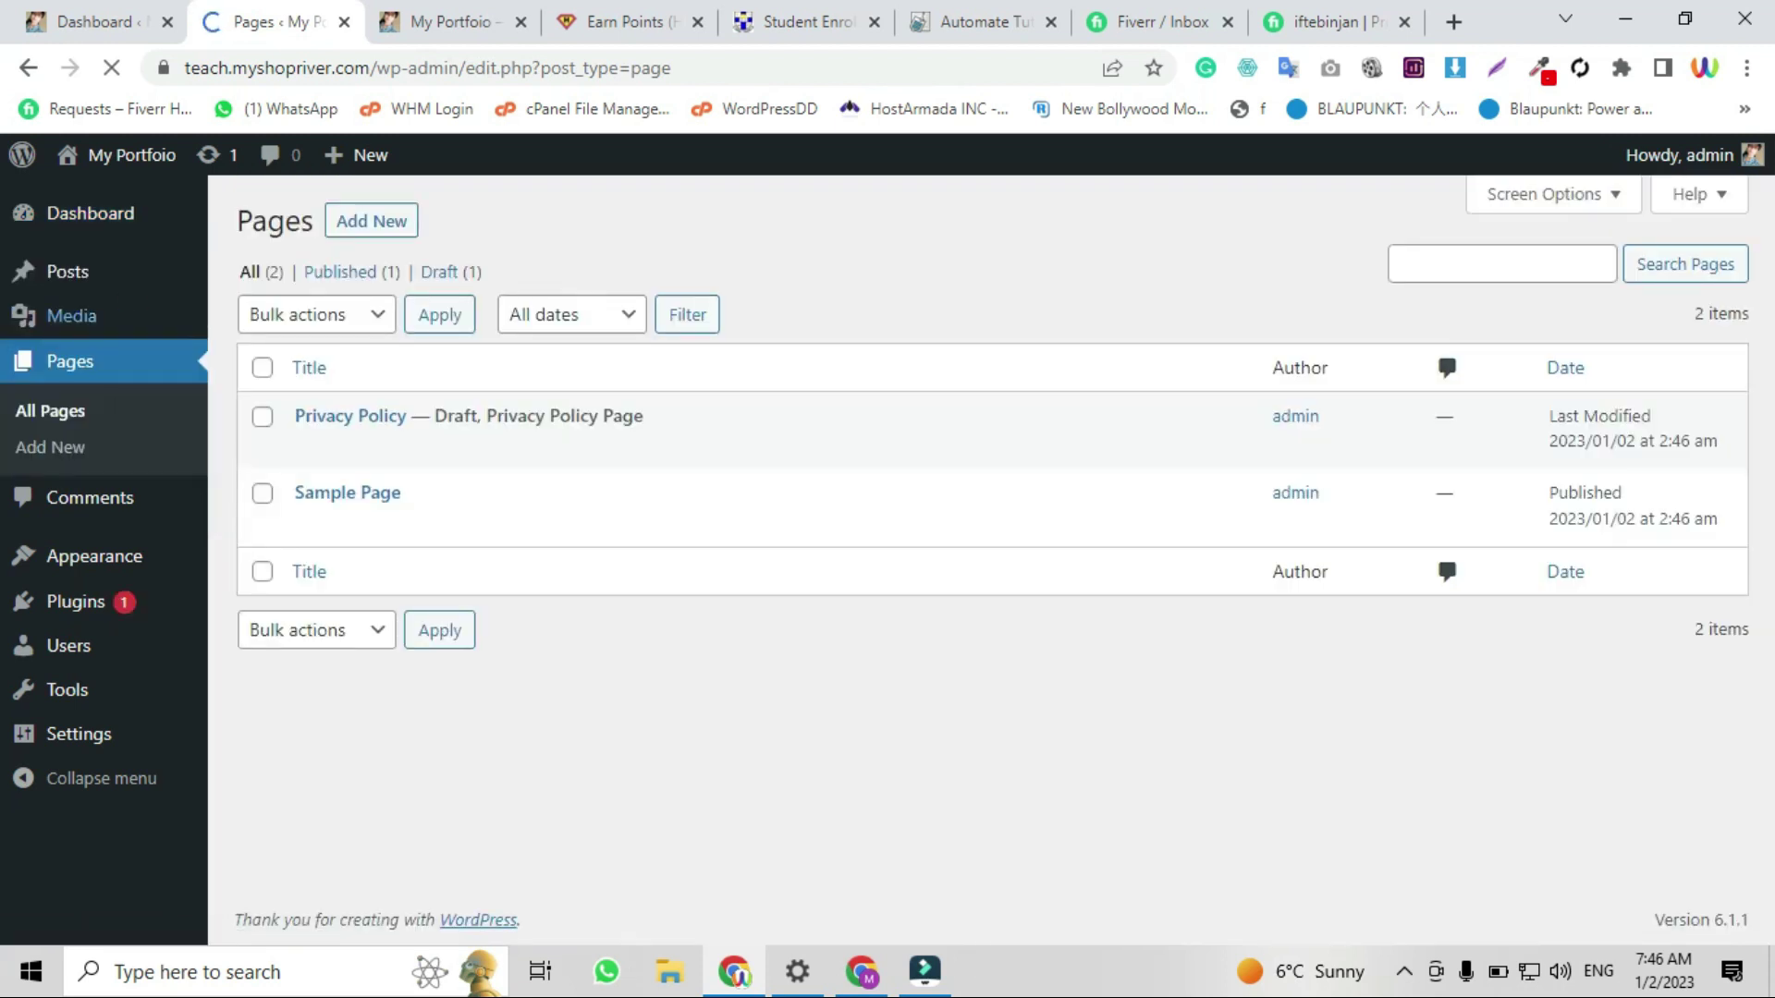
left_click(55, 272)
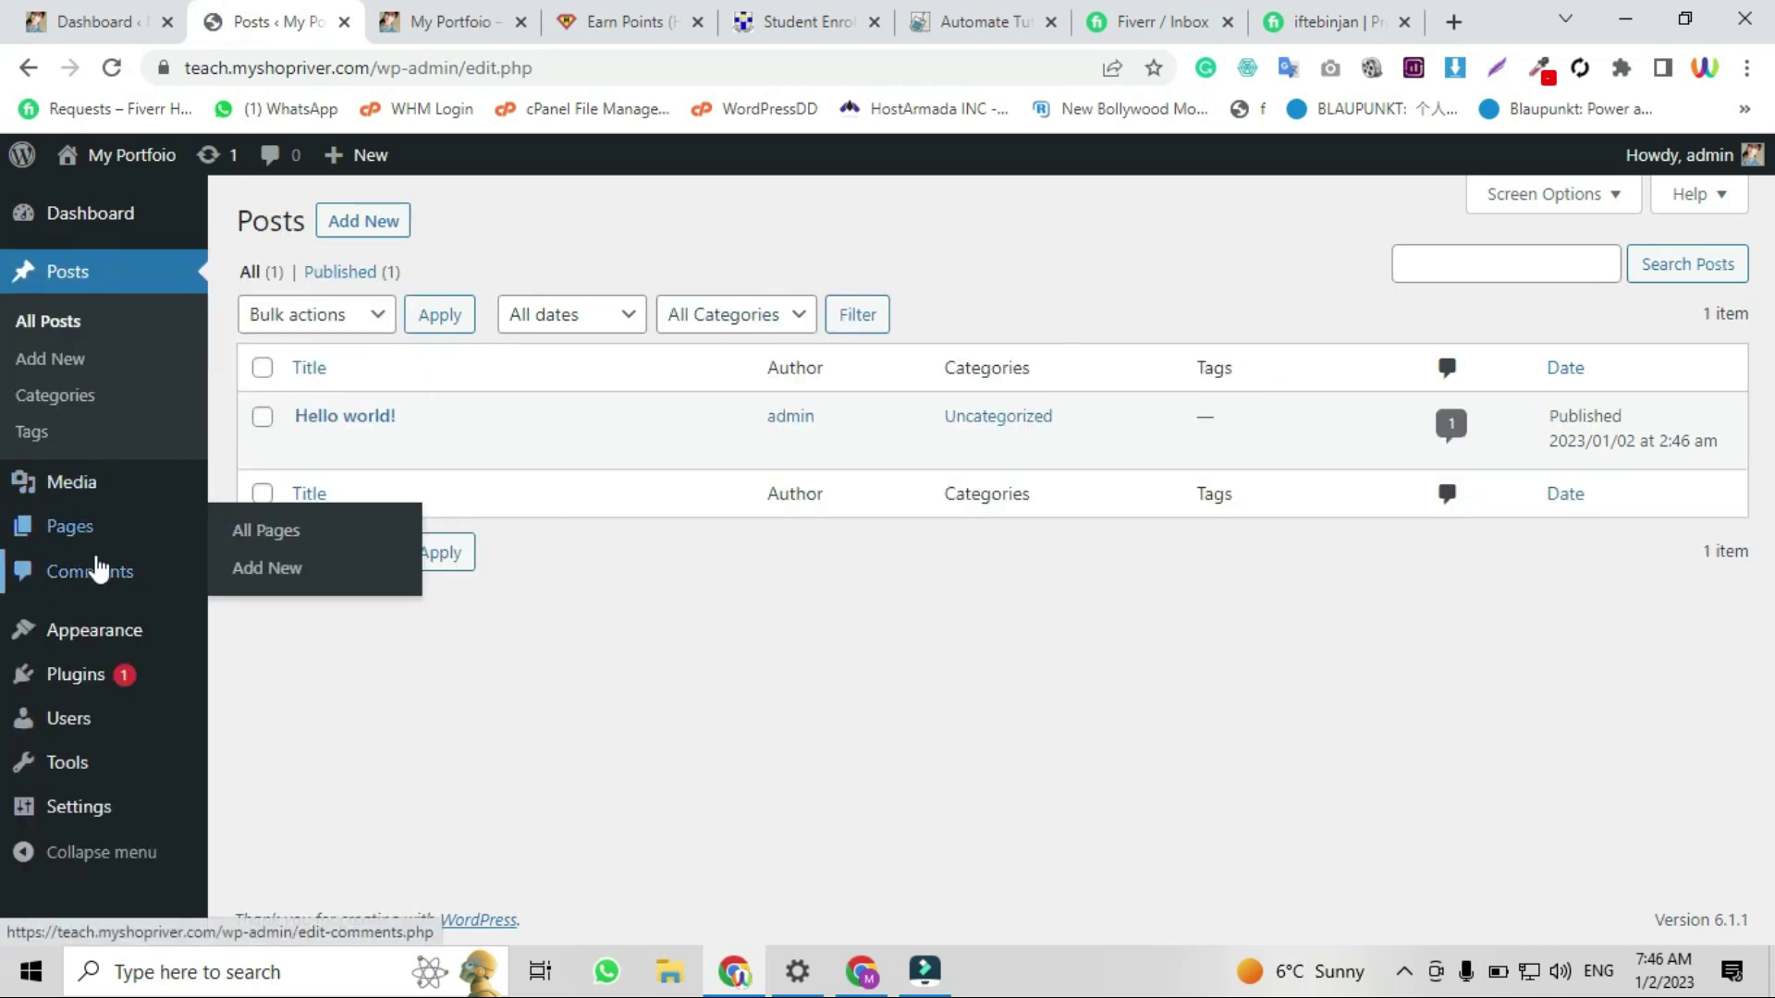
left_click(261, 634)
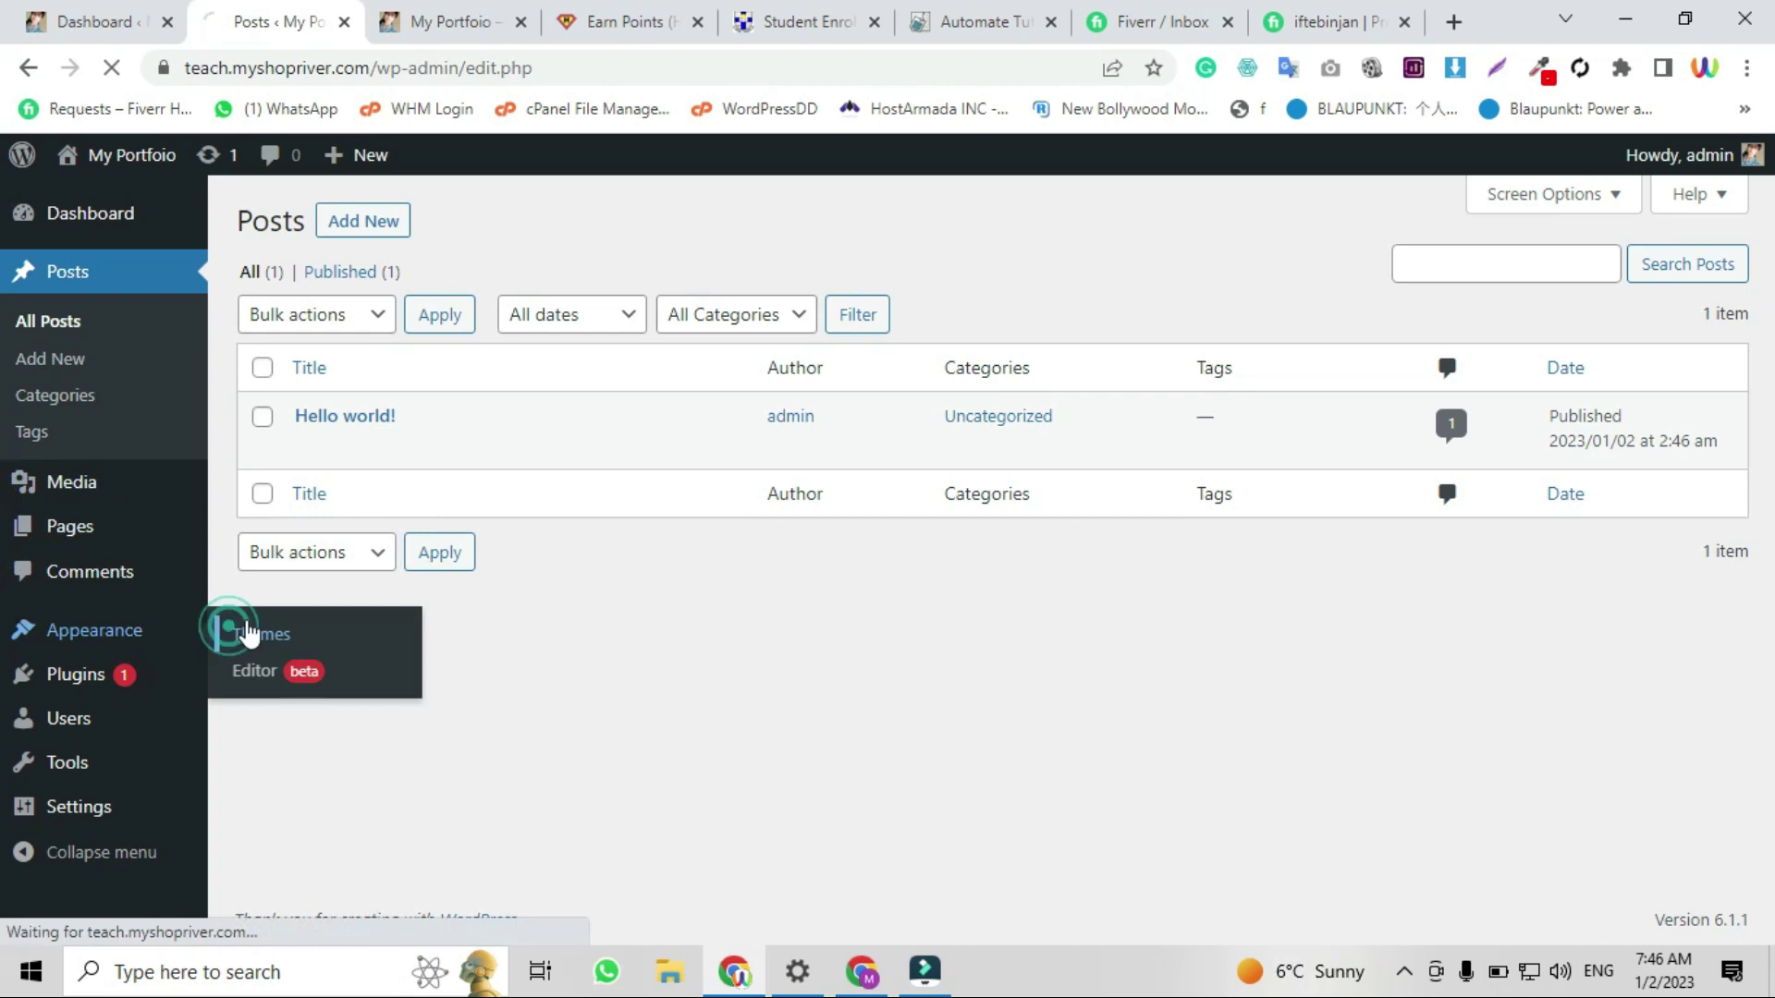
left_click(433, 21)
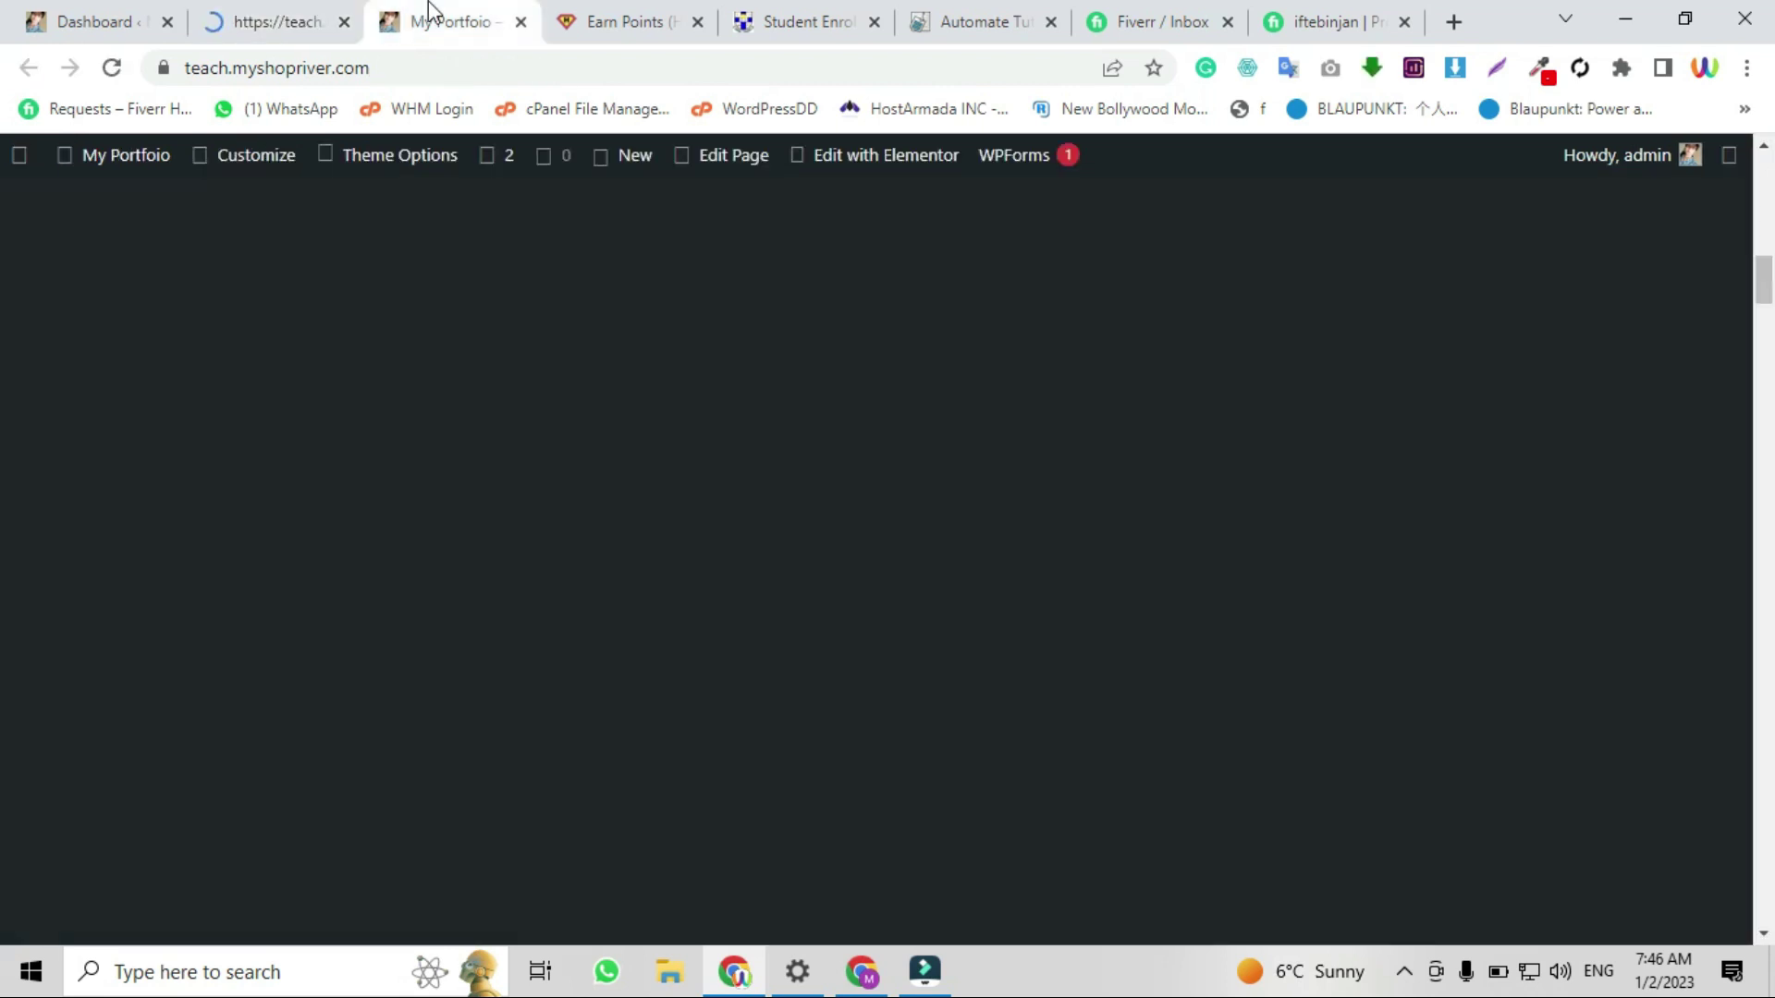
left_click(111, 67)
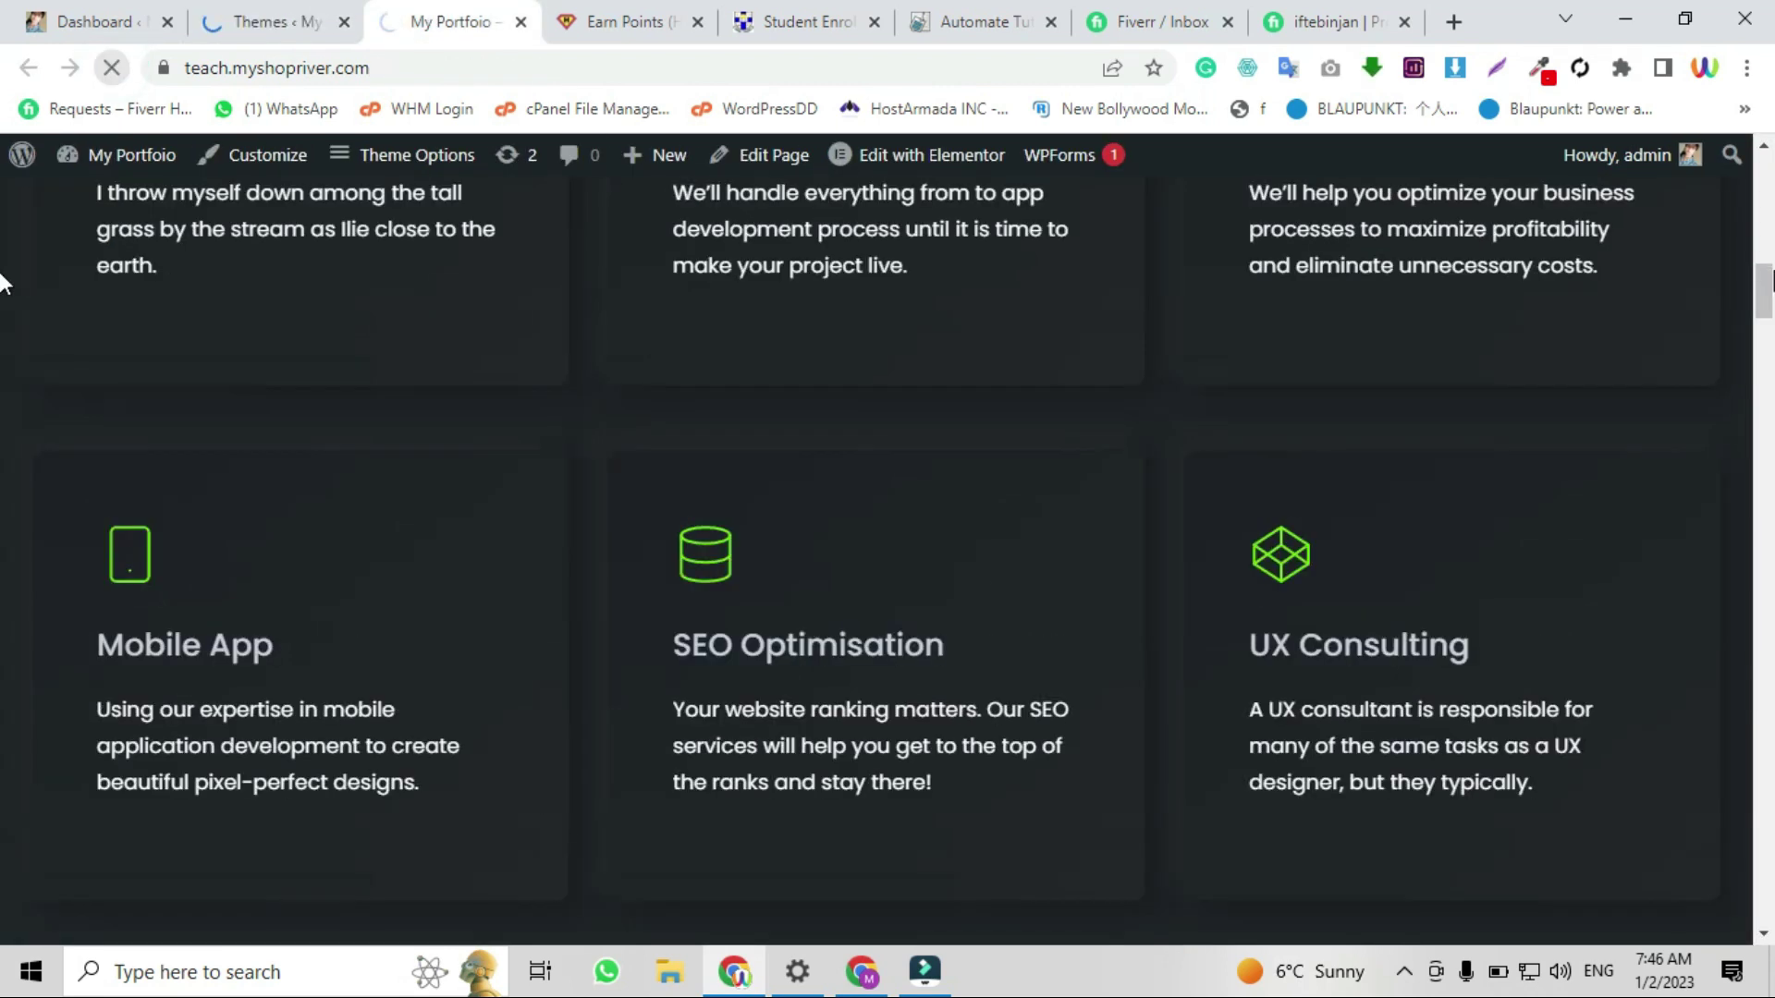
scroll(831, 486, "up", 10)
scroll(874, 498, "down", 5)
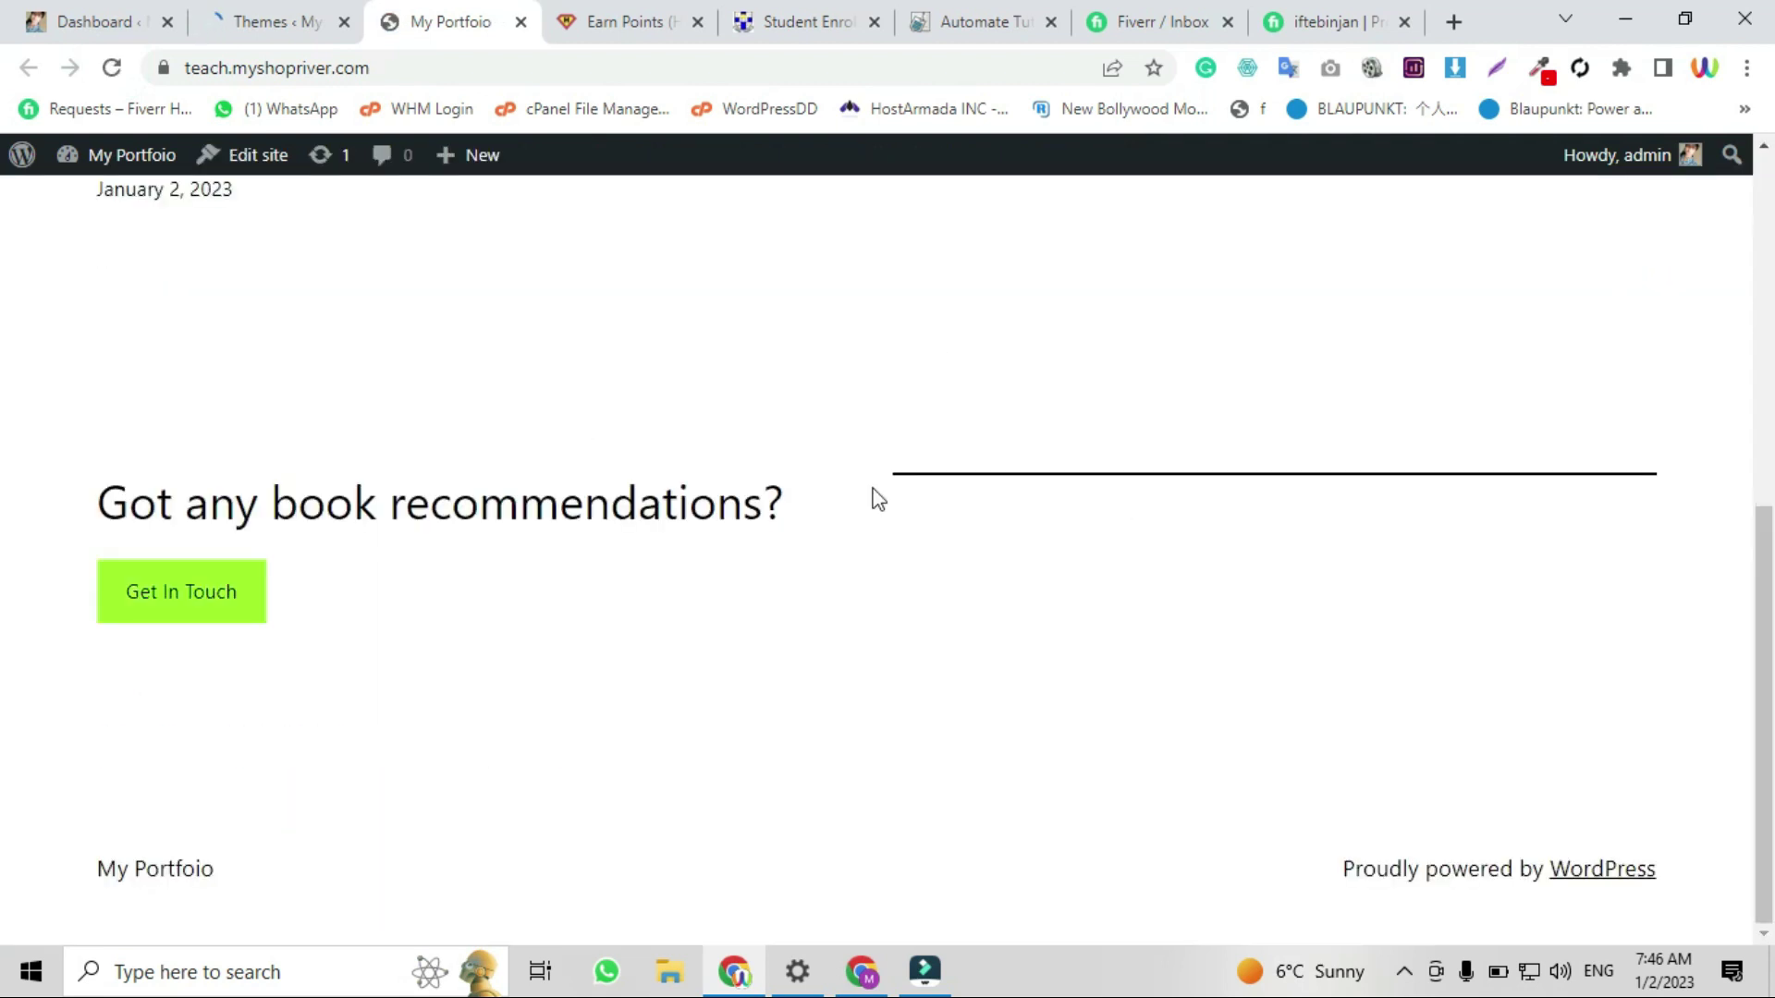
scroll(638, 476, "up", 8)
left_click(270, 20)
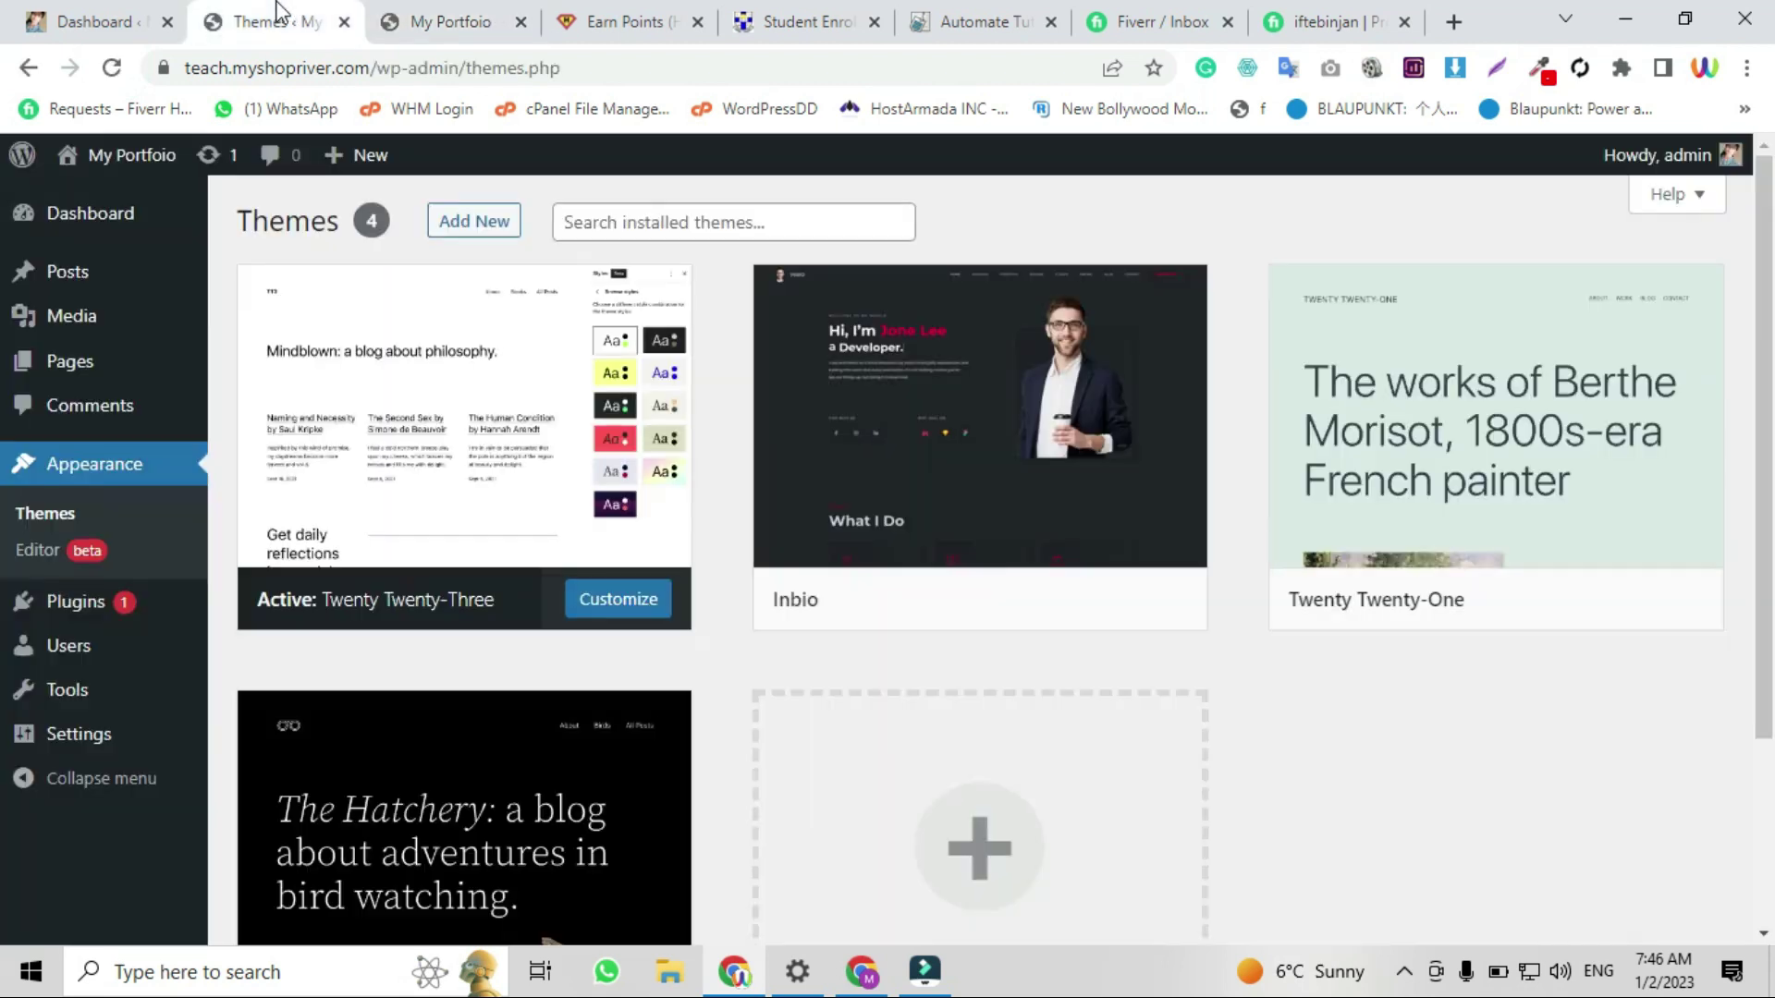
scroll(1266, 655, "down", 3)
scroll(1266, 654, "up", 3)
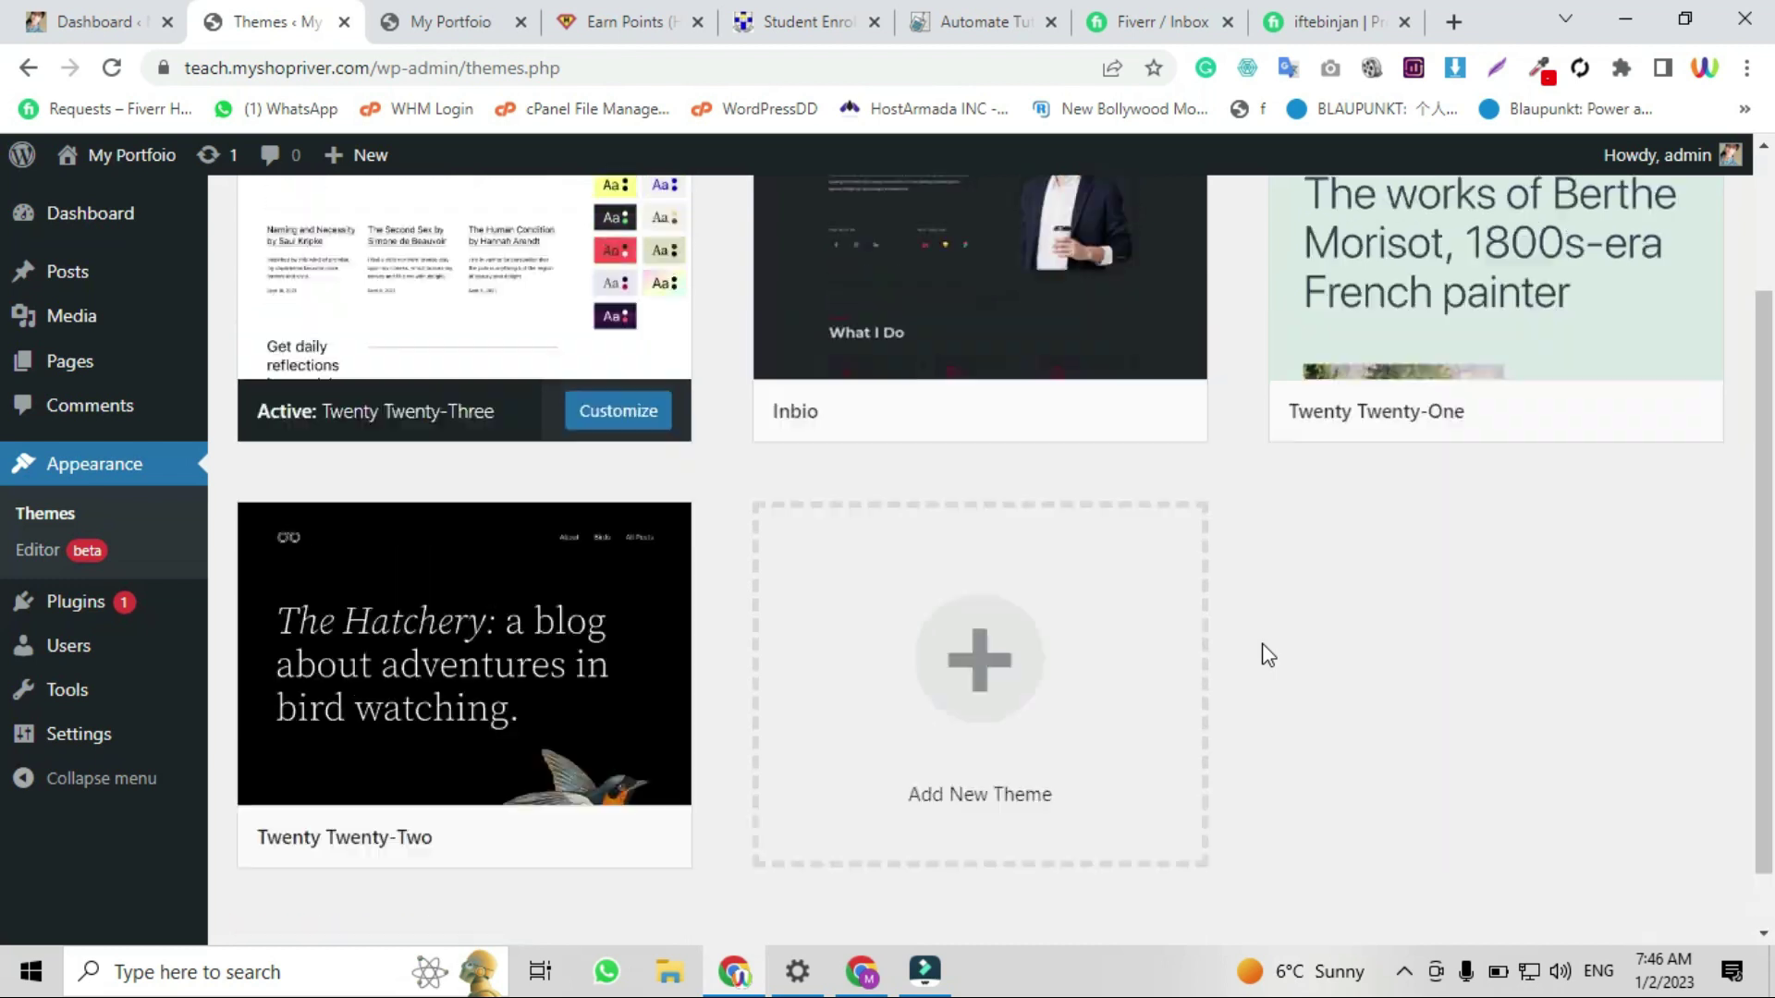